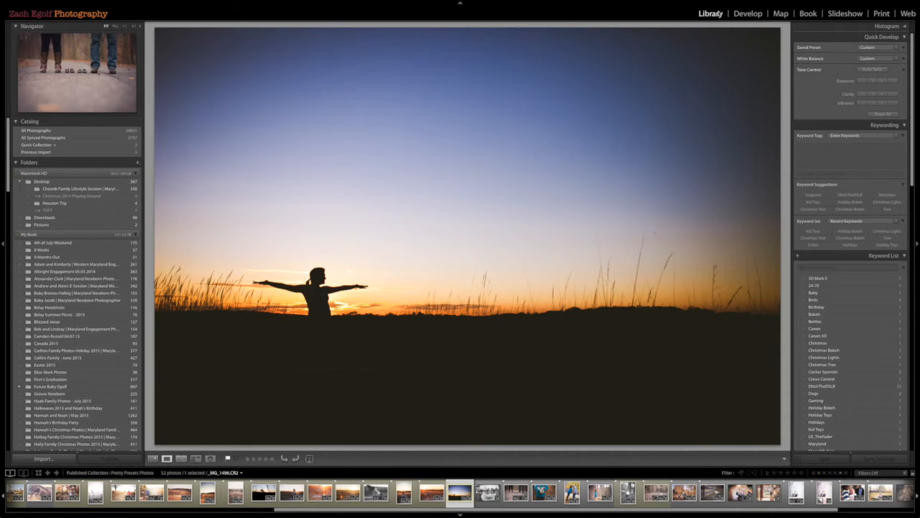
Review the External Editing, File Handling, Interface and General preferences, including the import dialog option for memory cards, and close Preferences
{"action": "left_click", "coordinate": [32, 3]}
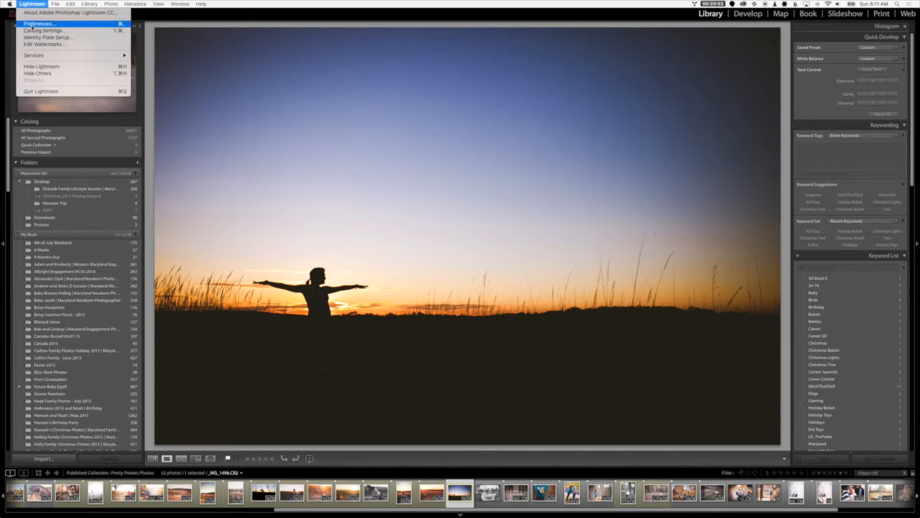
{"action": "left_click", "coordinate": [37, 24]}
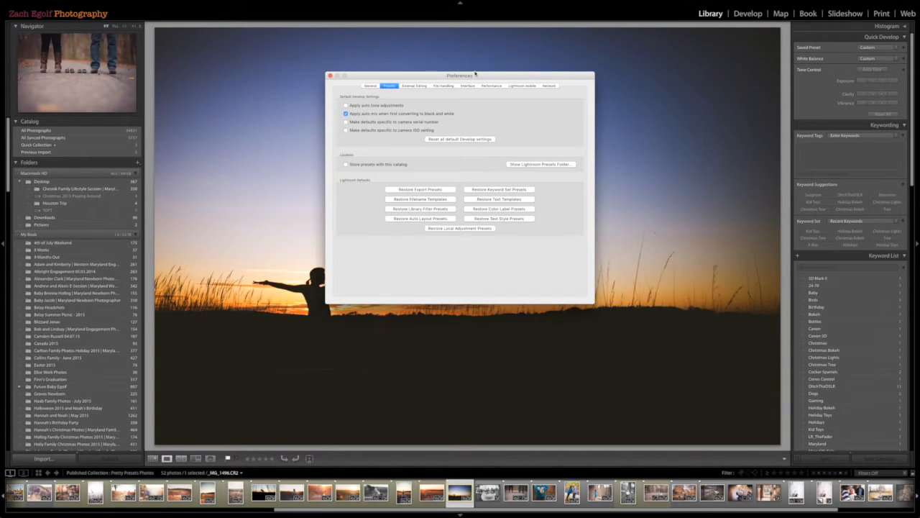
{"action": "left_click", "coordinate": [417, 86]}
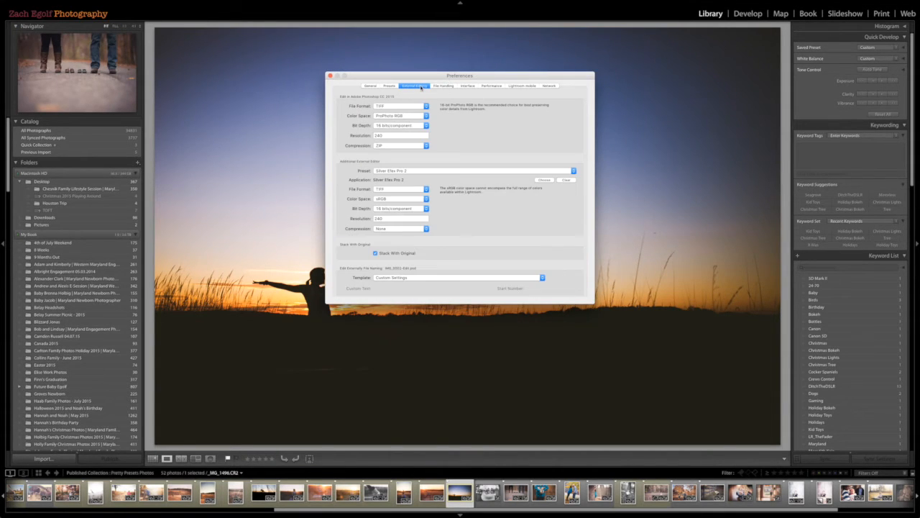
{"action": "left_click", "coordinate": [438, 86]}
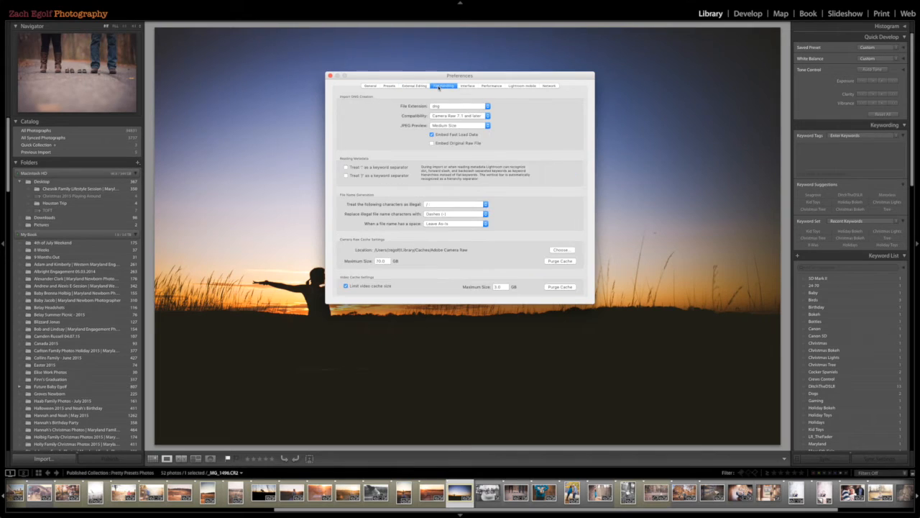
{"action": "left_click", "coordinate": [466, 86]}
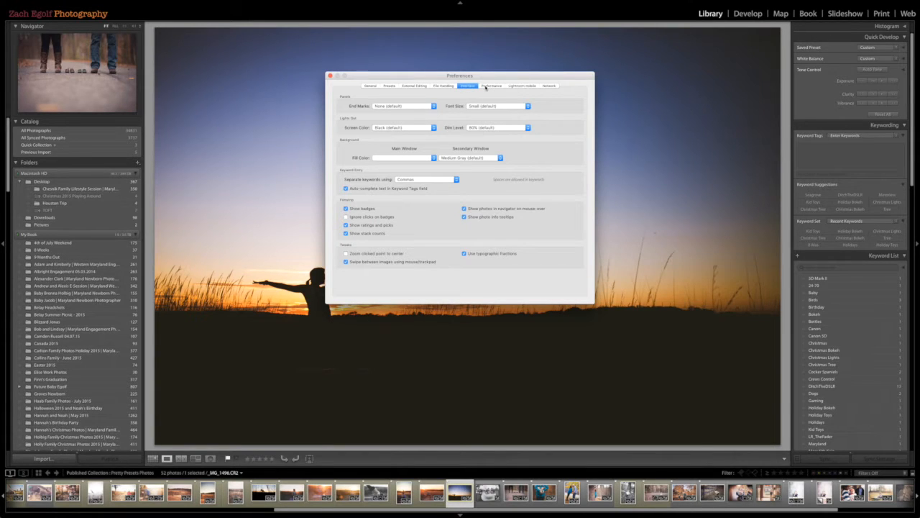
{"action": "left_click", "coordinate": [366, 86]}
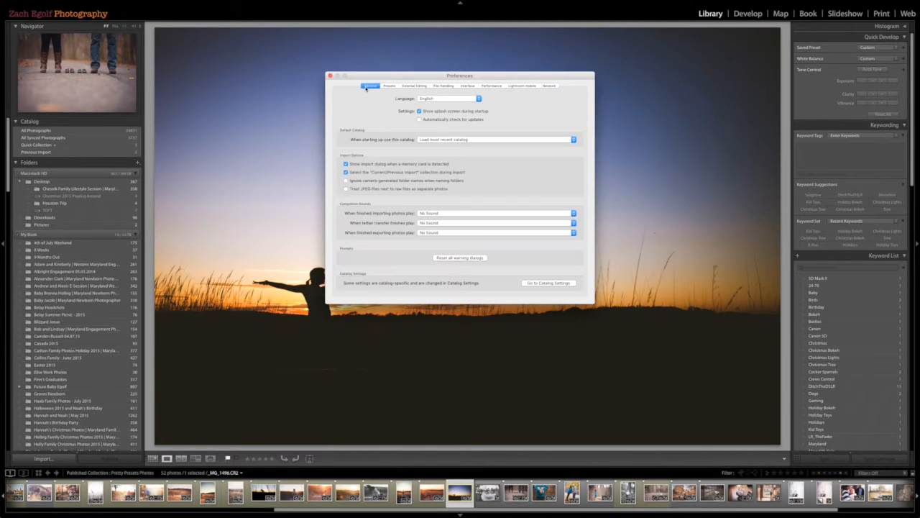
{"action": "left_click", "coordinate": [387, 164]}
{"action": "left_click", "coordinate": [330, 75]}
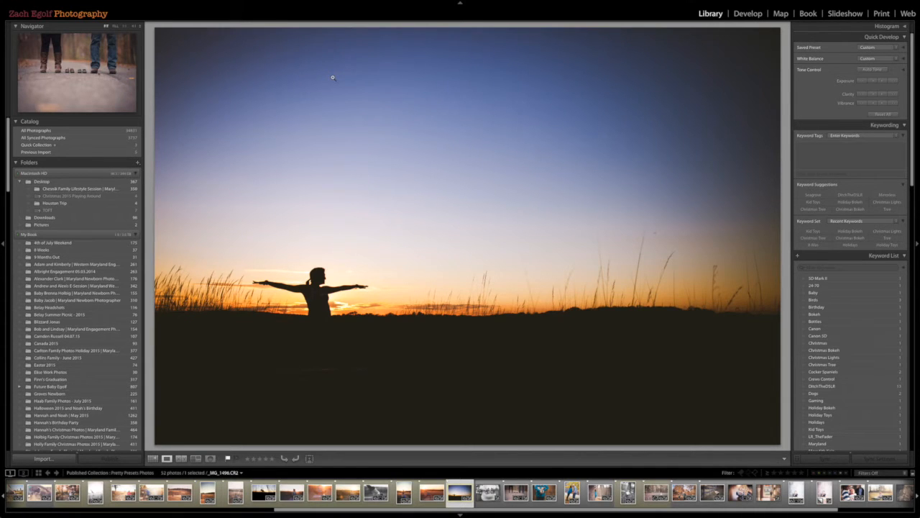
Browse back through the filmstrip to the vertical photo of the woman doing yoga in the golden field
{"action": "key", "text": "Left"}
{"action": "key", "text": "Left"}
{"action": "key", "text": "Left"}
{"action": "key", "text": "Left"}
{"action": "key", "text": "Left"}
{"action": "key", "text": "Left"}
{"action": "key", "text": "Left"}
{"action": "key", "text": "Left"}
{"action": "key", "text": "Left"}
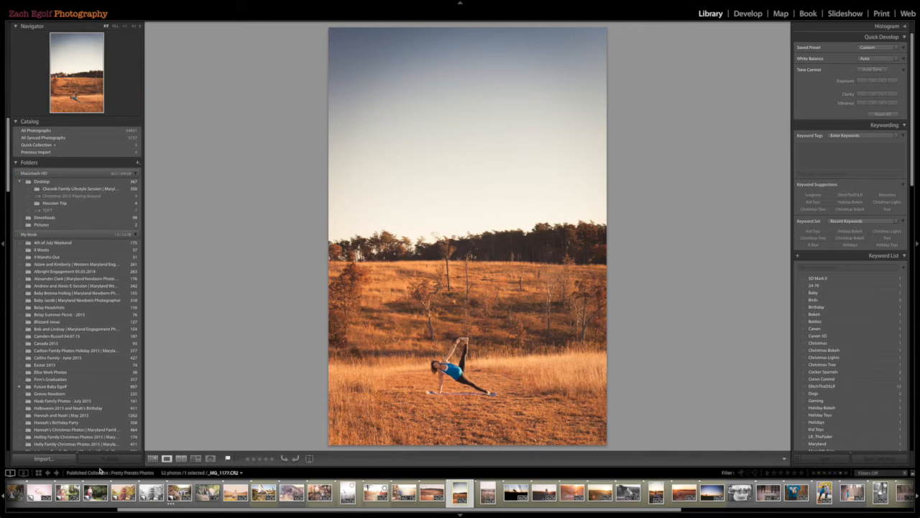
Start a photo import, turn off Don't Import Suspected Duplicates, and choose the EOS_DIGITAL card as the source
{"action": "left_click", "coordinate": [43, 460]}
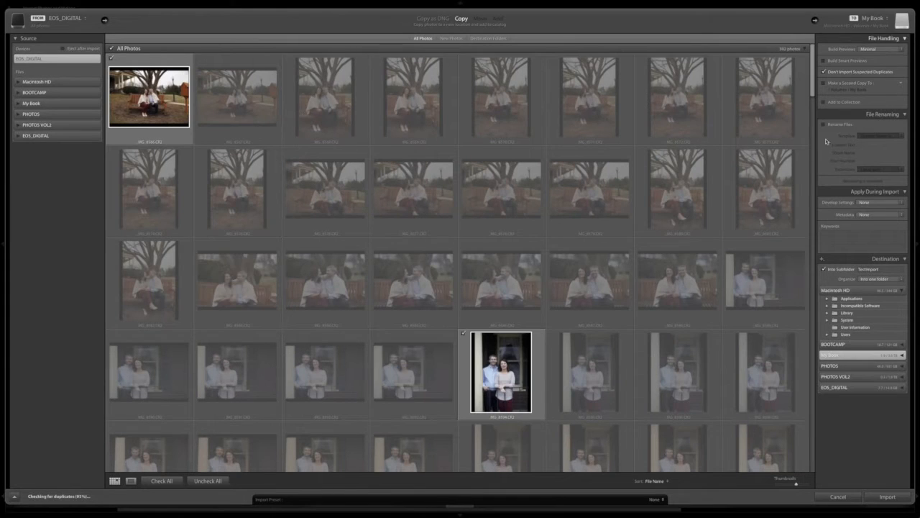
{"action": "left_click", "coordinate": [837, 74]}
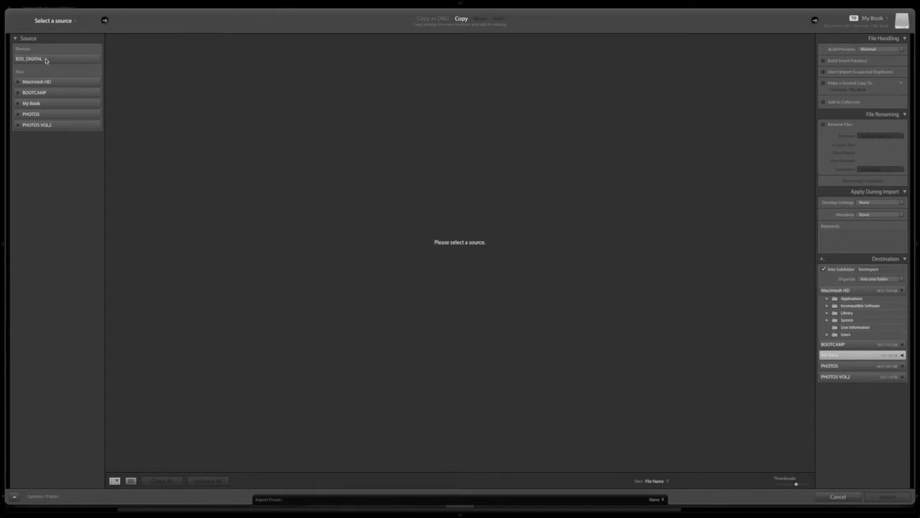
{"action": "left_click", "coordinate": [46, 60]}
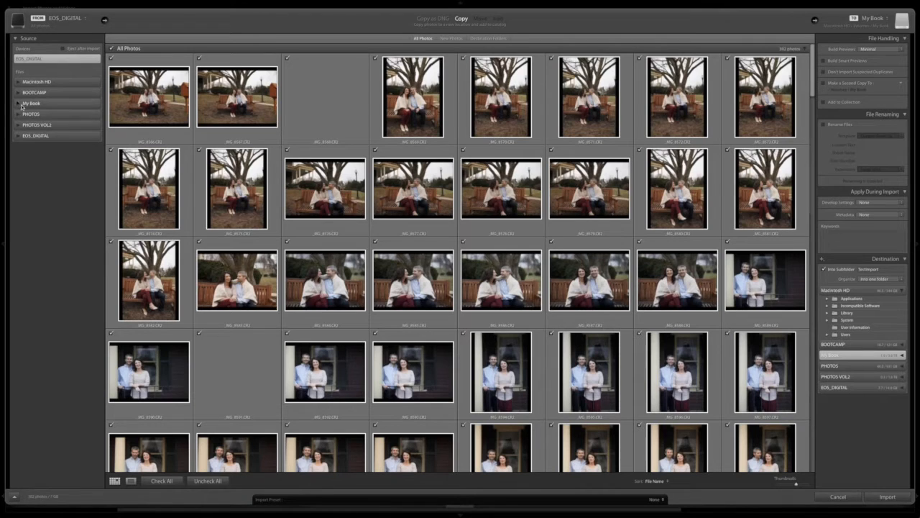
Look through the folders of the My Book drive in the import sources and collapse the drive again
{"action": "left_click", "coordinate": [19, 104]}
{"action": "scroll", "coordinate": [76, 190], "scroll_direction": "down", "scroll_amount": 20}
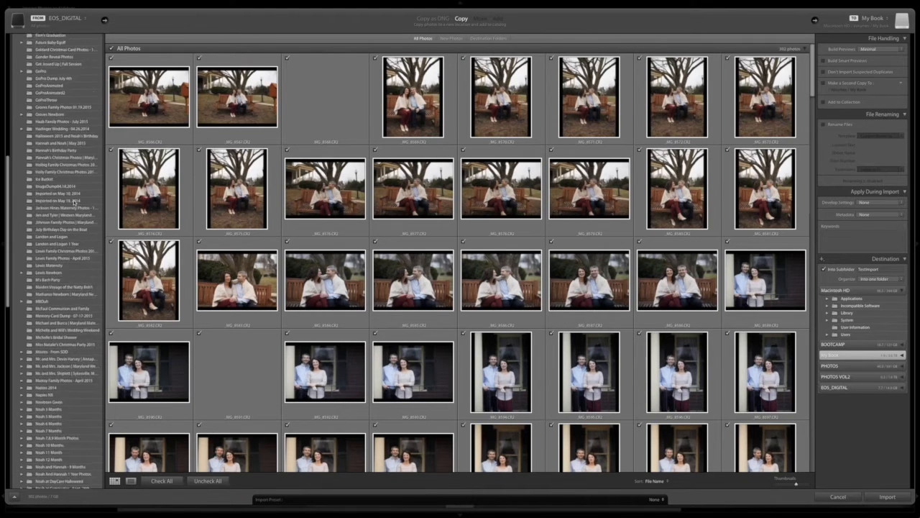
{"action": "scroll", "coordinate": [73, 203], "scroll_direction": "down", "scroll_amount": 15}
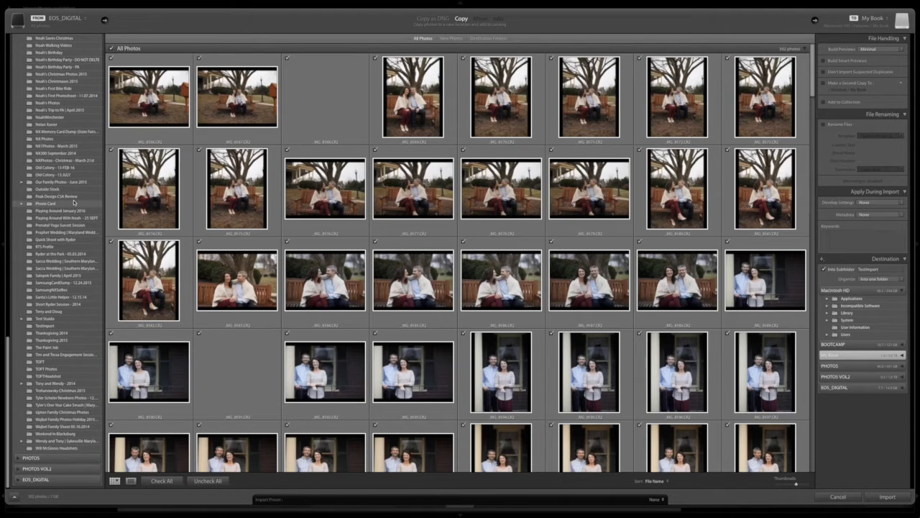
{"action": "scroll", "coordinate": [73, 204], "scroll_direction": "up", "scroll_amount": 15}
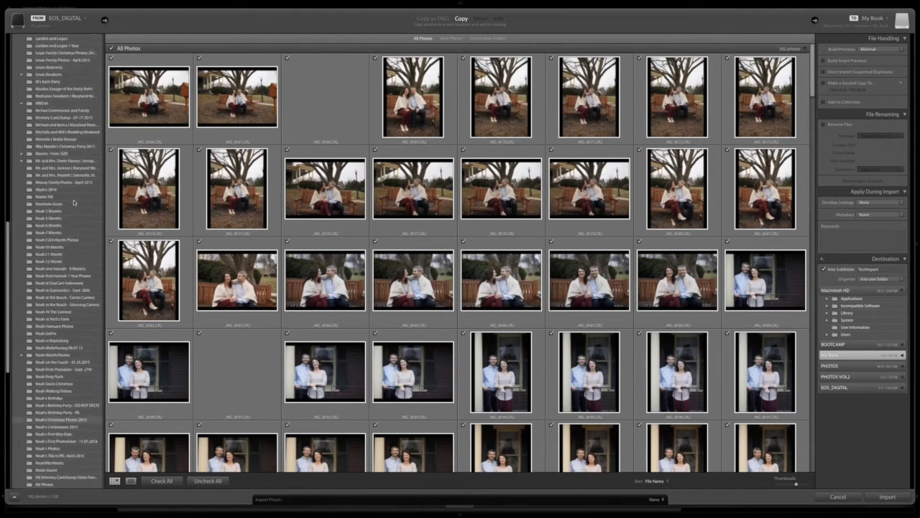
{"action": "scroll", "coordinate": [74, 203], "scroll_direction": "up", "scroll_amount": 10}
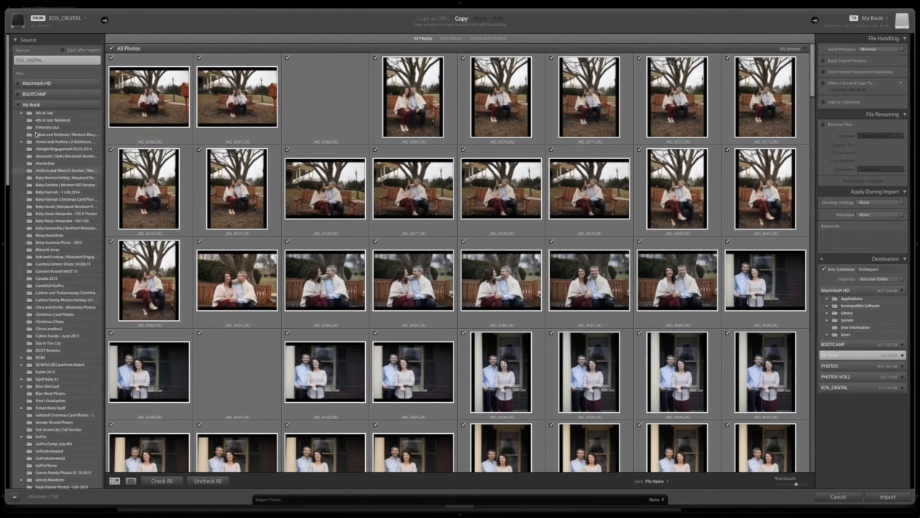
{"action": "left_click", "coordinate": [18, 106]}
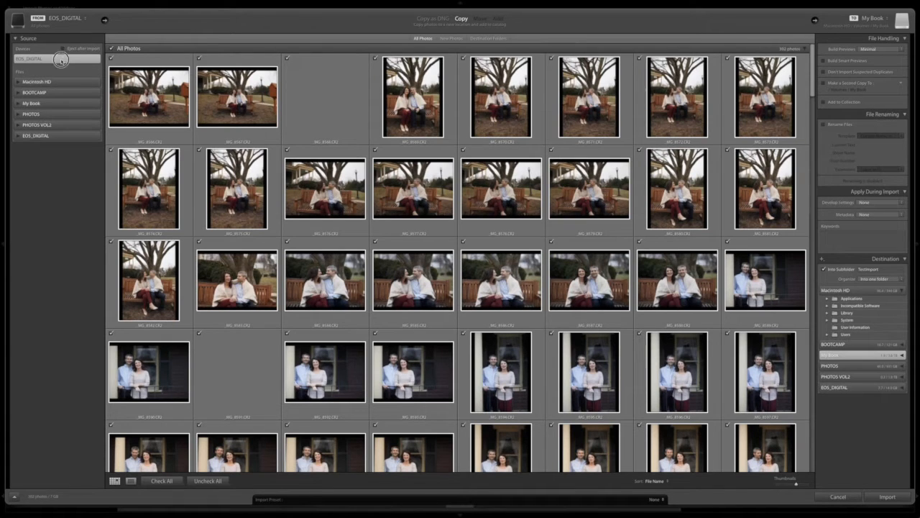
Look through the thumbnails of the photos on the EOS_DIGITAL card and return to the first row
{"action": "scroll", "coordinate": [593, 257], "scroll_direction": "down", "scroll_amount": 1}
{"action": "scroll", "coordinate": [593, 258], "scroll_direction": "down", "scroll_amount": 1}
{"action": "scroll", "coordinate": [593, 173], "scroll_direction": "down", "scroll_amount": 3}
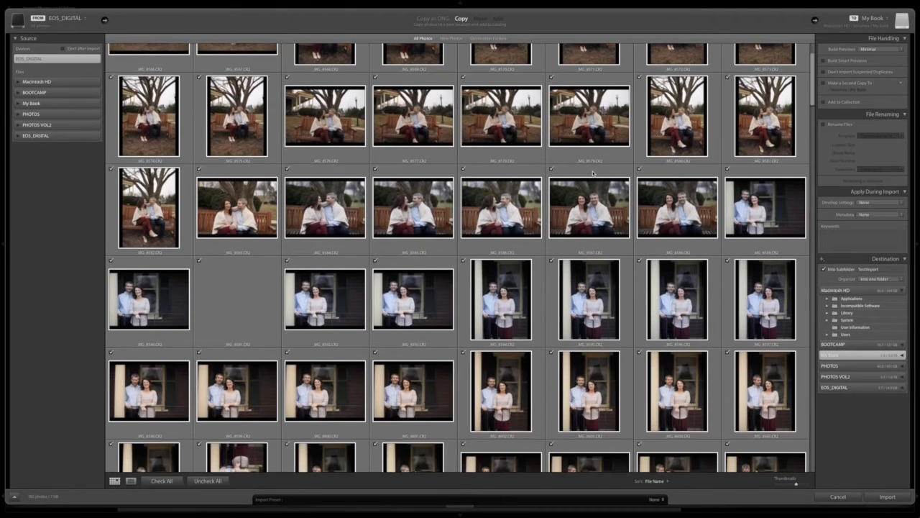
{"action": "scroll", "coordinate": [593, 173], "scroll_direction": "down", "scroll_amount": 5}
{"action": "scroll", "coordinate": [593, 173], "scroll_direction": "down", "scroll_amount": 2}
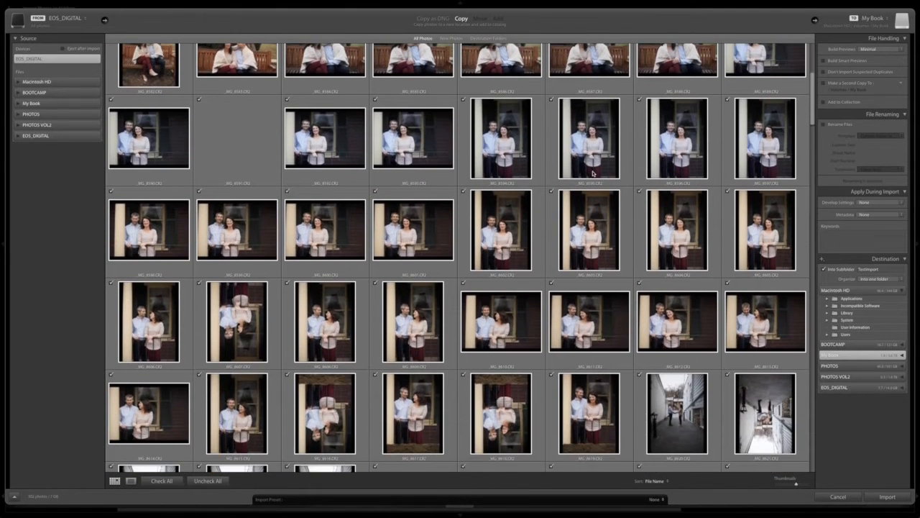
{"action": "scroll", "coordinate": [593, 174], "scroll_direction": "up", "scroll_amount": 8}
{"action": "scroll", "coordinate": [593, 173], "scroll_direction": "up", "scroll_amount": 2}
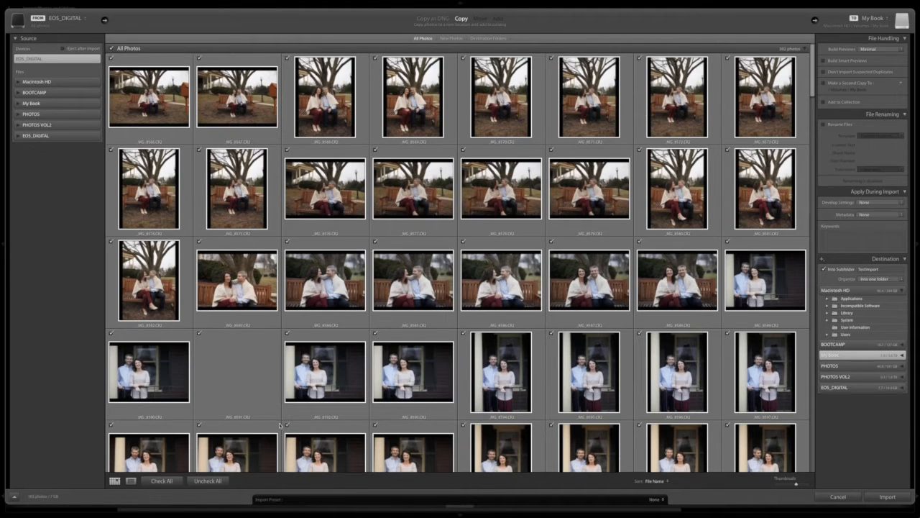
Uncheck and recheck all photos for import, and preview the selected photo in Loupe view before returning to the grid
{"action": "left_click", "coordinate": [200, 482]}
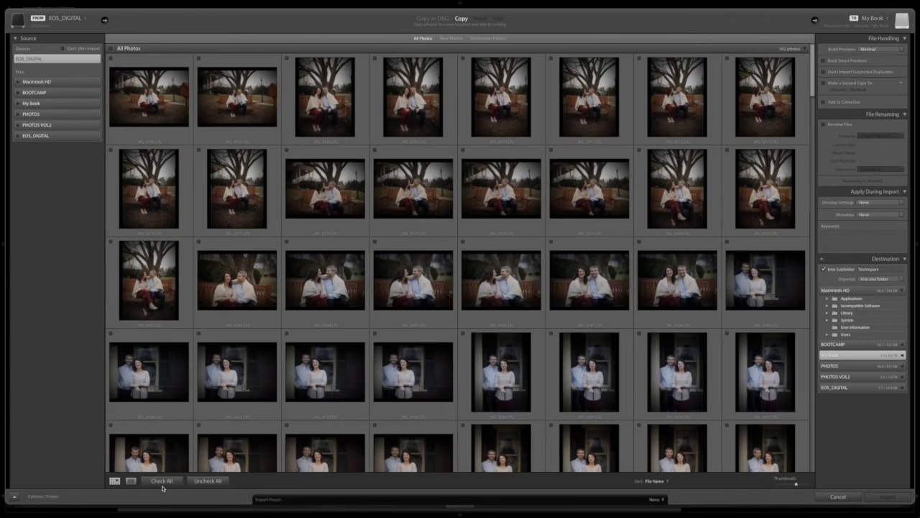
{"action": "left_click", "coordinate": [163, 482]}
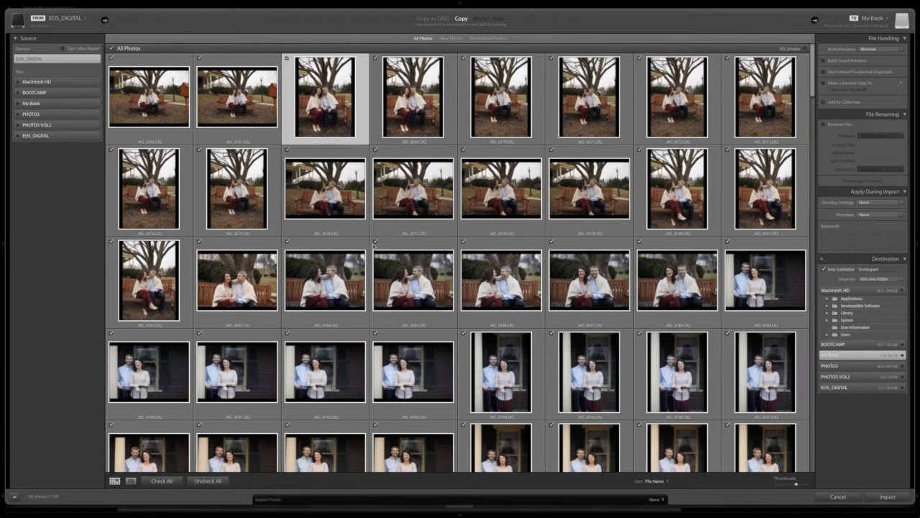
{"action": "left_click", "coordinate": [131, 481]}
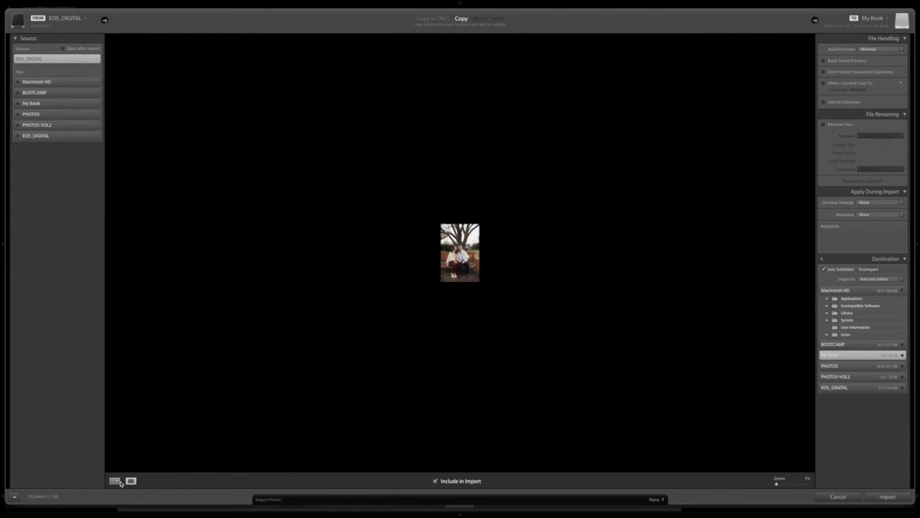
{"action": "left_click", "coordinate": [114, 480]}
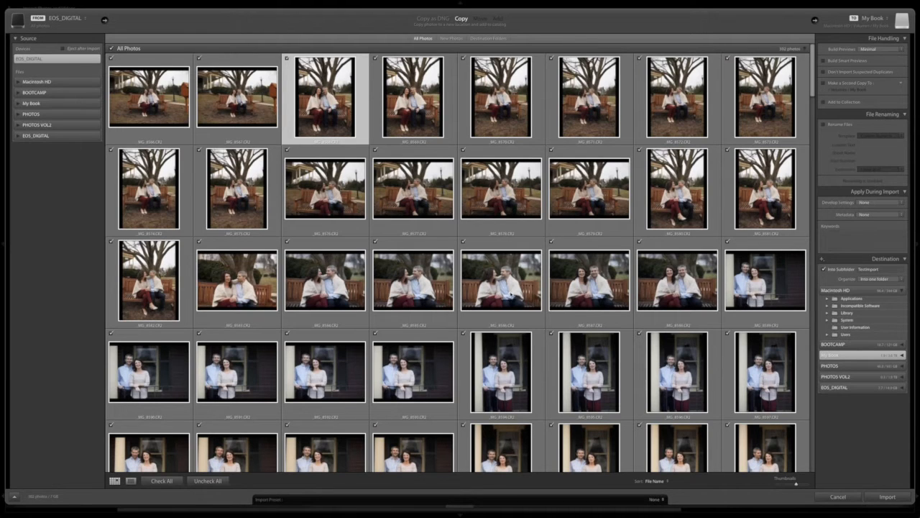
Check the available sort orders, keeping File Name, and enlarge the thumbnails slightly to show seven per row
{"action": "left_click", "coordinate": [654, 480]}
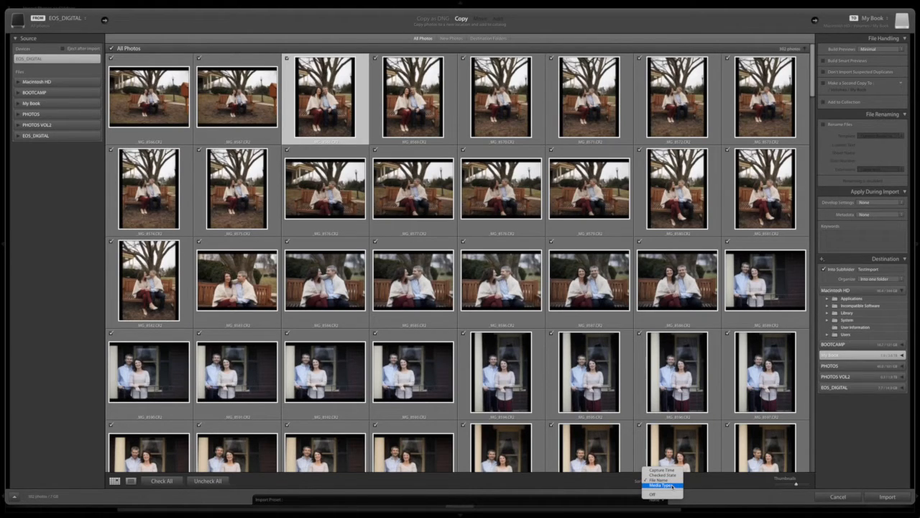
{"action": "left_click", "coordinate": [715, 485]}
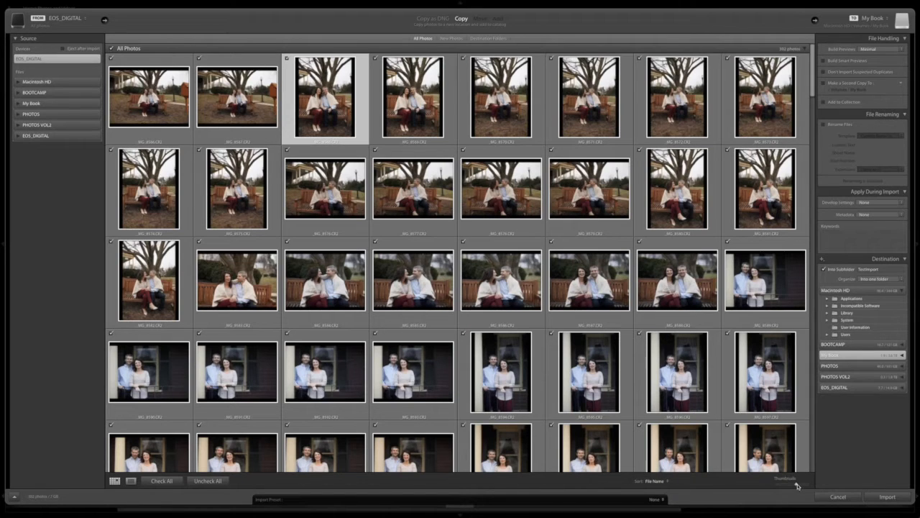
{"action": "left_click_drag", "start_coordinate": [796, 486], "coordinate": [800, 486]}
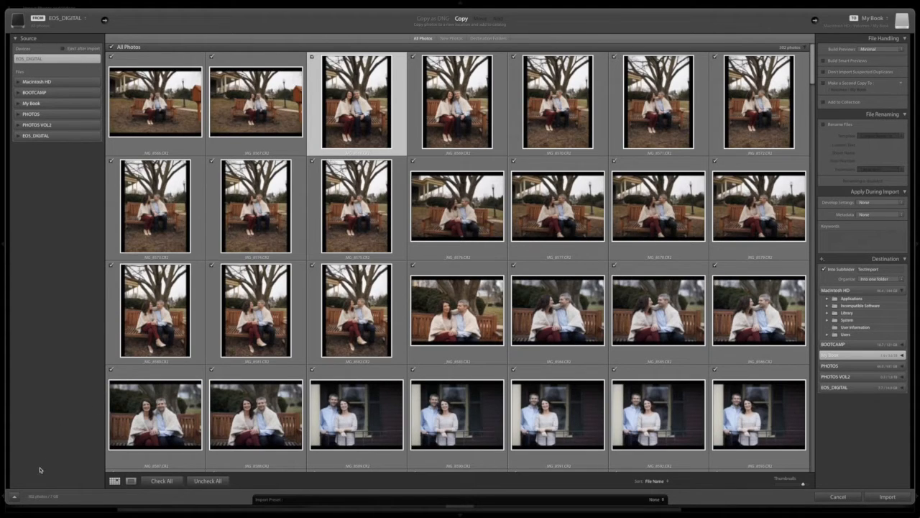
Switch the import window to its compact view and restore the full view
{"action": "left_click", "coordinate": [16, 498]}
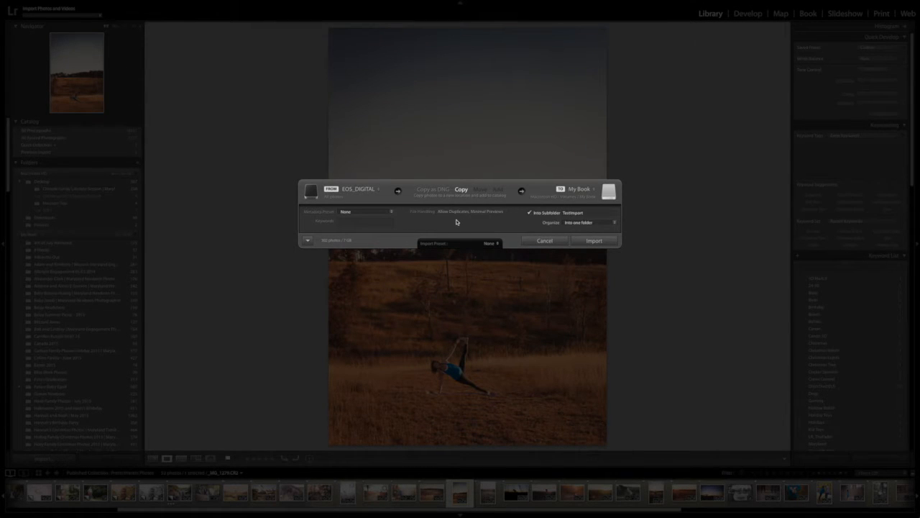
{"action": "left_click", "coordinate": [308, 244]}
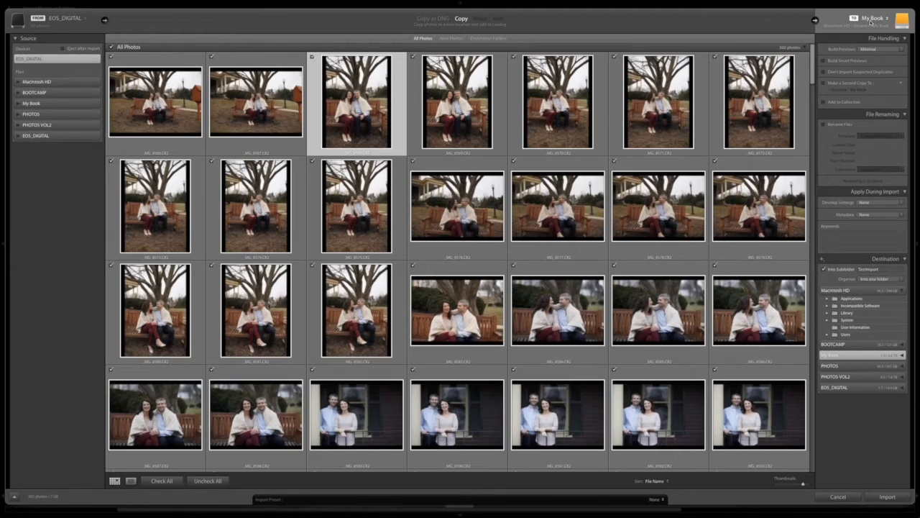
Collapse the Destination, Apply During Import, File Renaming and File Handling sections, and reopen only Destination
{"action": "left_click", "coordinate": [904, 259]}
{"action": "left_click", "coordinate": [904, 191]}
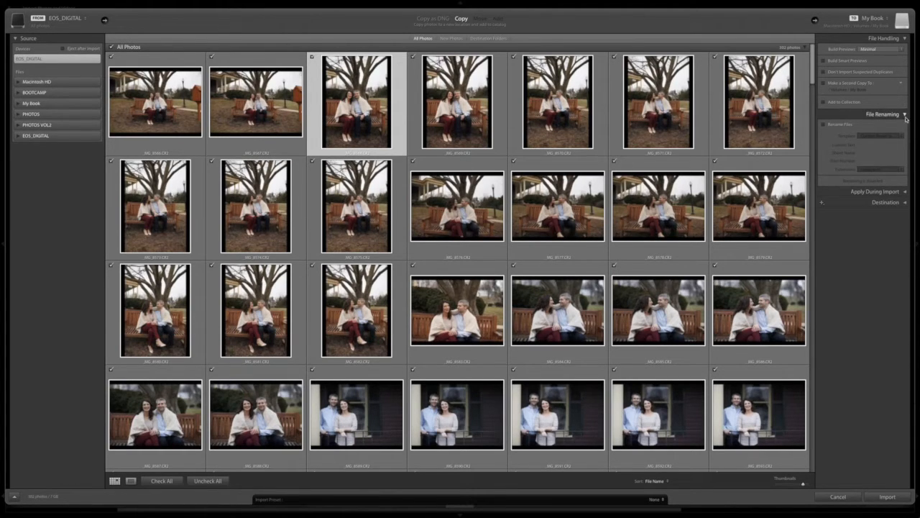
{"action": "left_click", "coordinate": [905, 114]}
{"action": "left_click", "coordinate": [904, 39]}
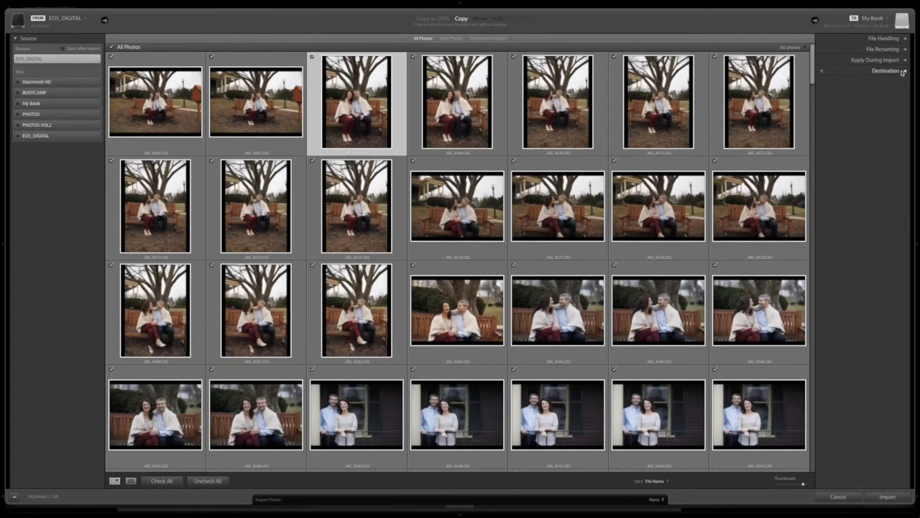
{"action": "left_click", "coordinate": [906, 71]}
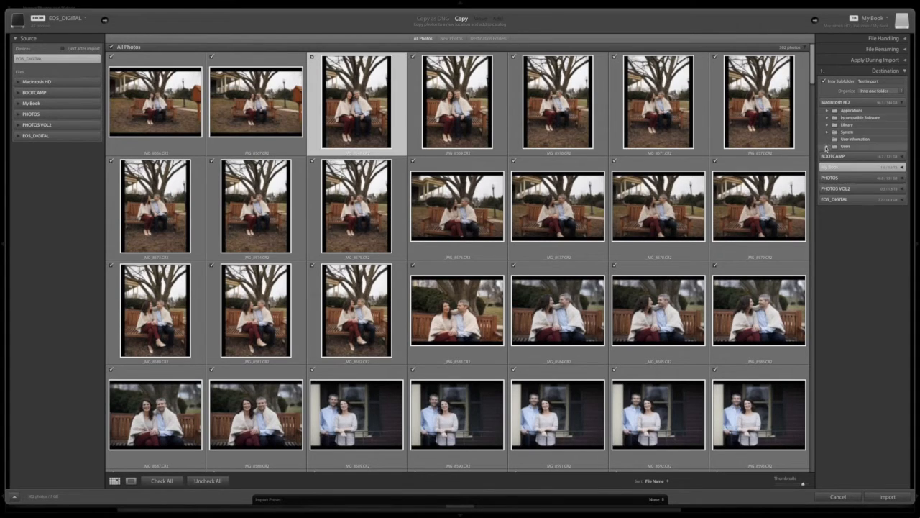
Expand the destination tree on Macintosh HD through Users, the home folder and Pictures to show the Lightroom folder's contents
{"action": "left_click", "coordinate": [827, 147]}
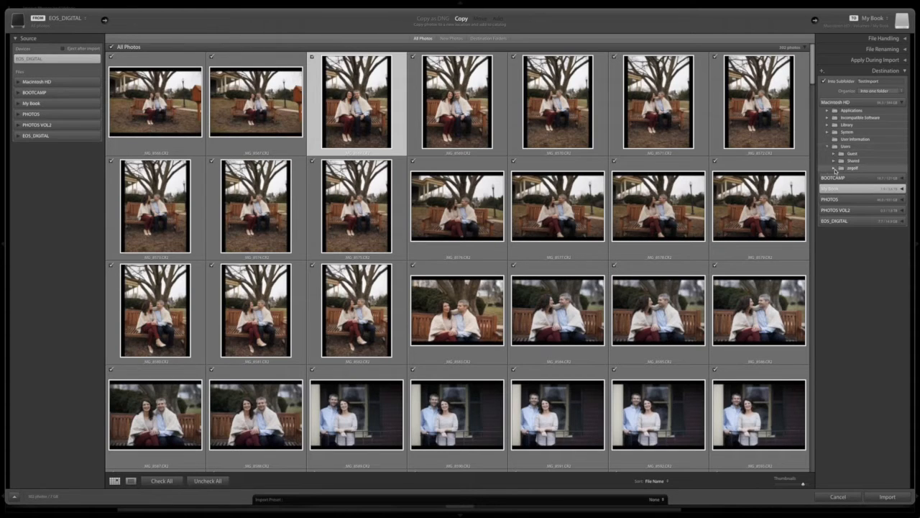
{"action": "left_click", "coordinate": [835, 167]}
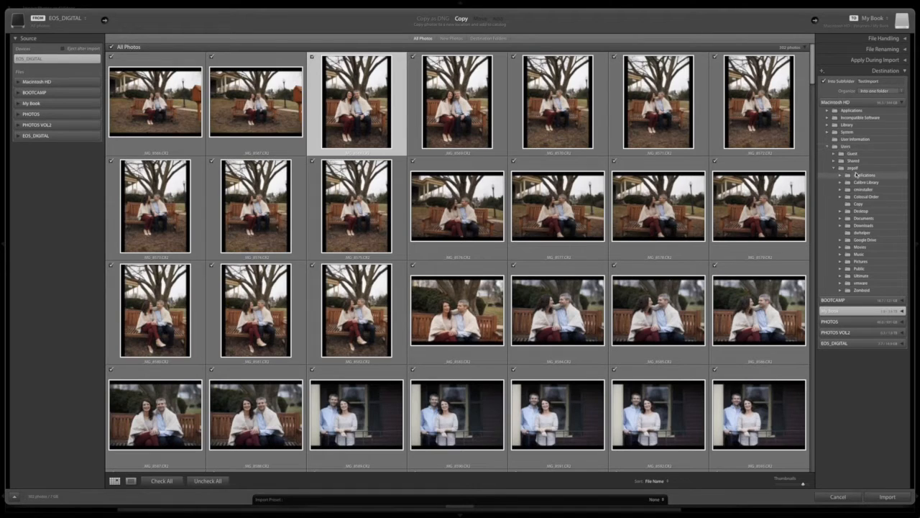
{"action": "left_click", "coordinate": [840, 262]}
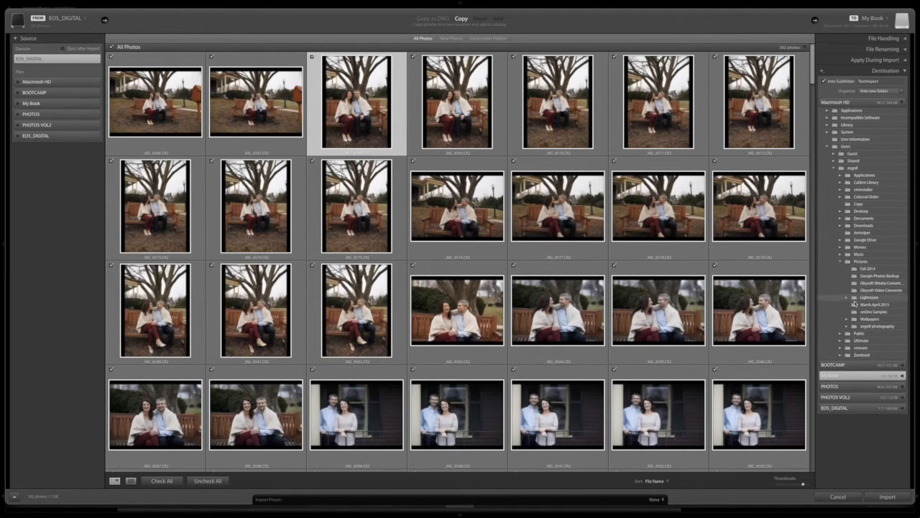
{"action": "left_click", "coordinate": [847, 299]}
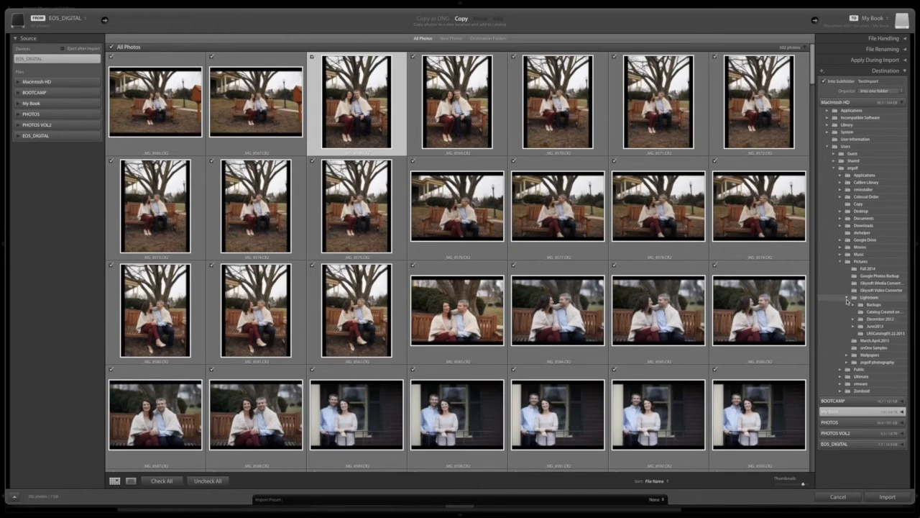
Collapse the Macintosh HD folder tree in the destination list and expand the My Book drive to list its folders
{"action": "left_click", "coordinate": [847, 297]}
{"action": "left_click", "coordinate": [841, 261]}
{"action": "left_click", "coordinate": [827, 147]}
{"action": "left_click", "coordinate": [902, 102]}
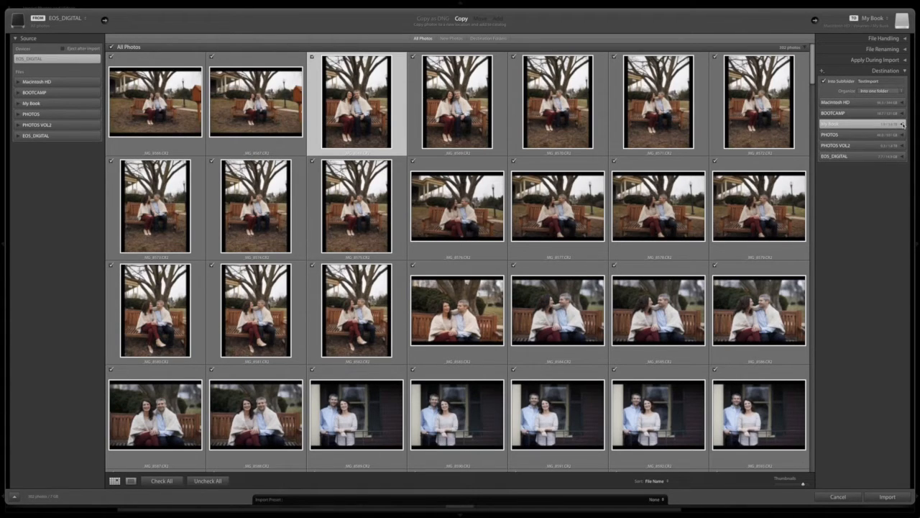
{"action": "left_click", "coordinate": [903, 125]}
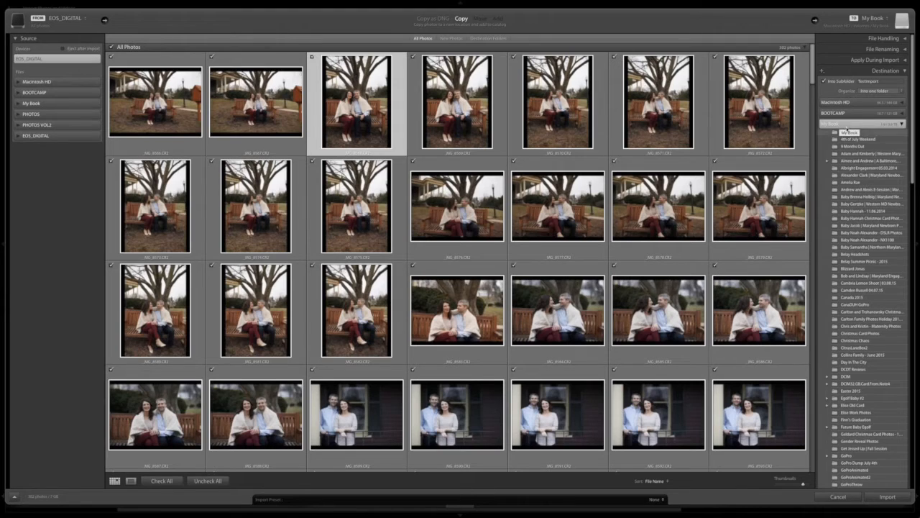
{"action": "left_click", "coordinate": [844, 126]}
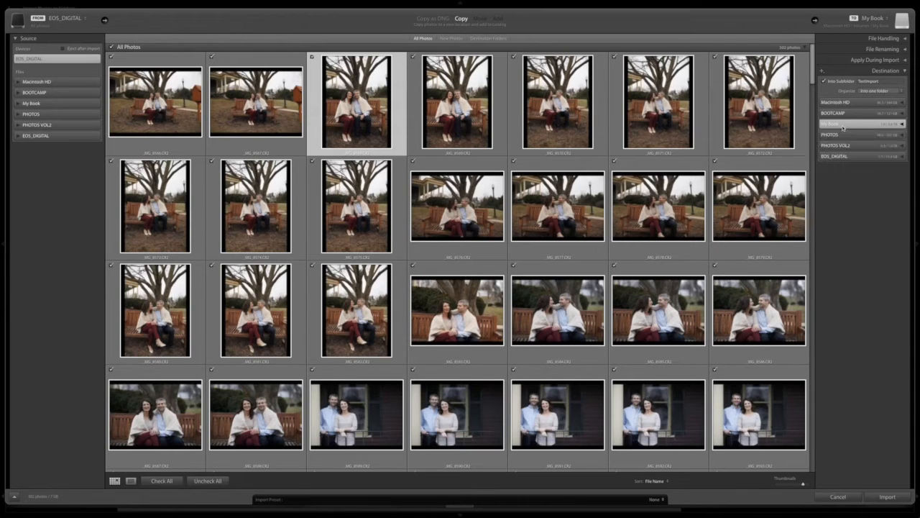
{"action": "left_click", "coordinate": [843, 125]}
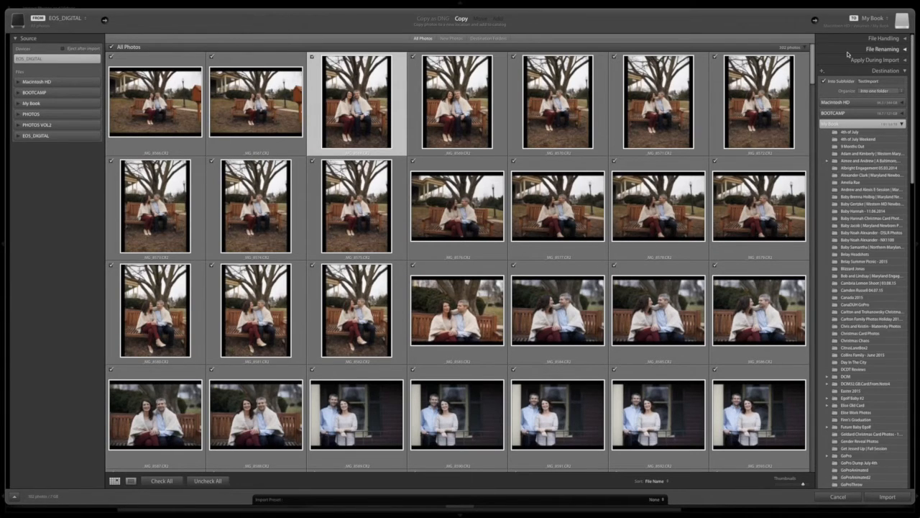
Turn the Into Subfolder option off and back on, and select the subfolder name for editing
{"action": "left_click", "coordinate": [825, 78]}
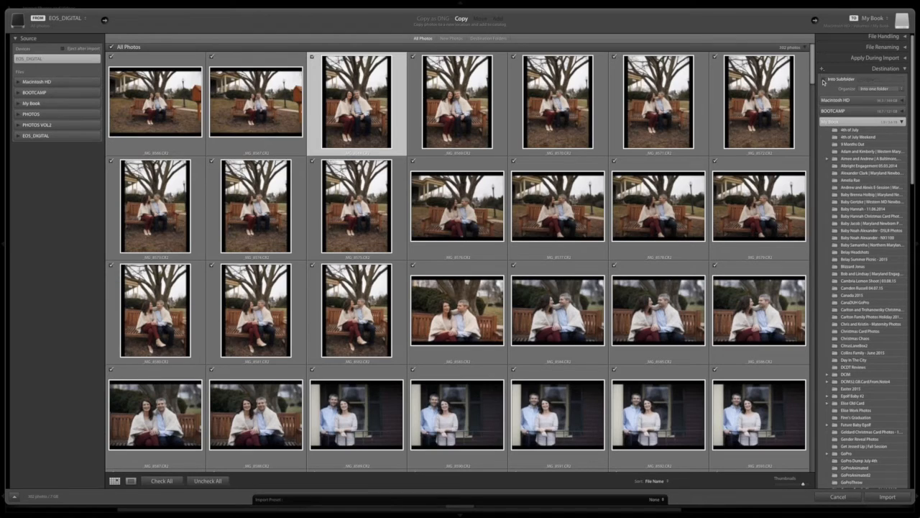
{"action": "left_click", "coordinate": [824, 80]}
{"action": "left_click", "coordinate": [870, 80]}
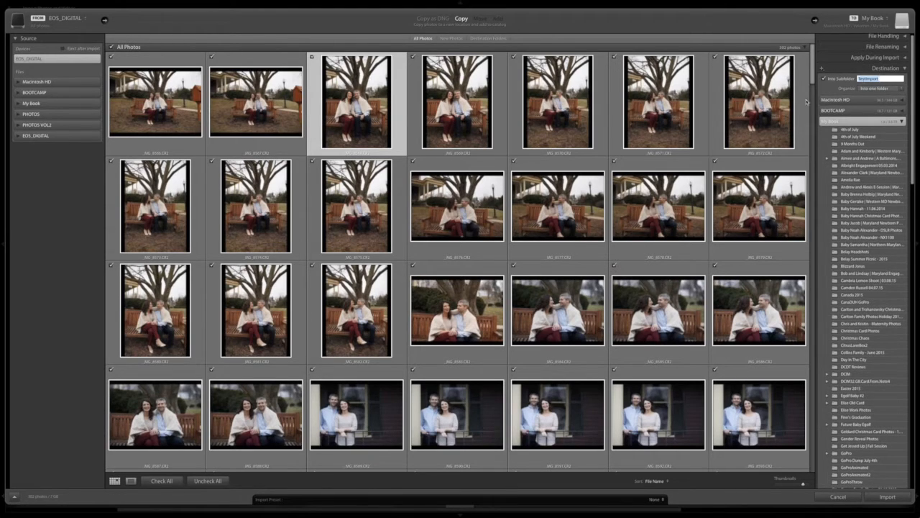
{"action": "scroll", "coordinate": [852, 147], "scroll_direction": "up", "scroll_amount": 1}
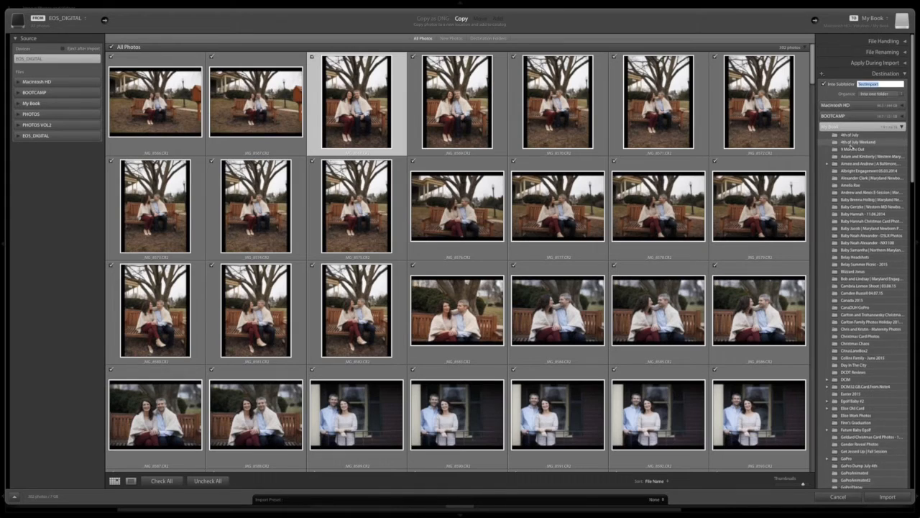
Expand File Handling, check the Build Previews choices while keeping Minimal, and enable Build Smart Previews
{"action": "left_click", "coordinate": [906, 39]}
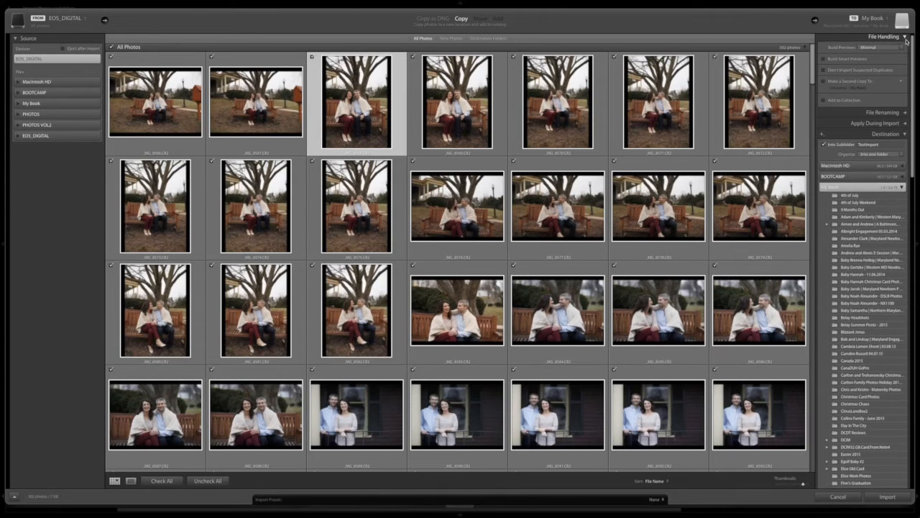
{"action": "left_click", "coordinate": [867, 46]}
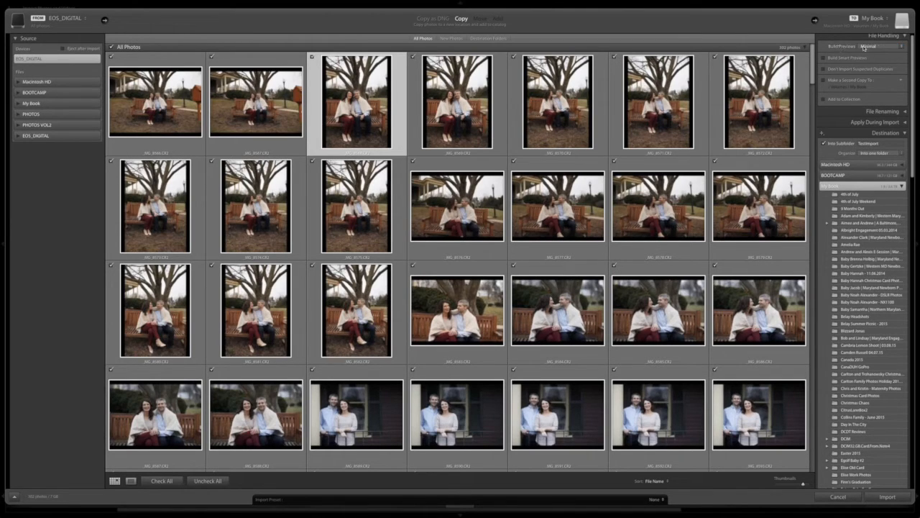
{"action": "left_click", "coordinate": [858, 46]}
{"action": "scroll", "coordinate": [836, 59], "scroll_direction": "up", "scroll_amount": 1}
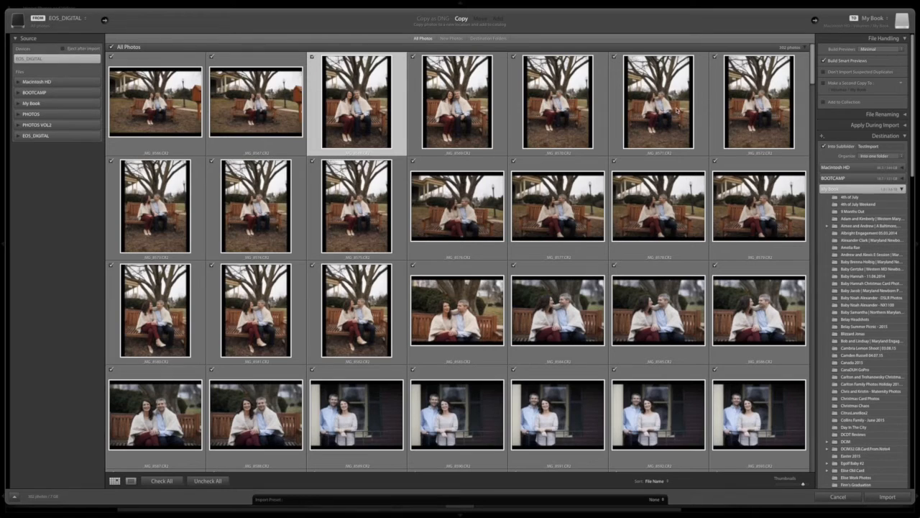
Enable Don't Import Suspected Duplicates and look through the photo grid for the pictures it excludes
{"action": "scroll", "coordinate": [763, 94], "scroll_direction": "down", "scroll_amount": 1}
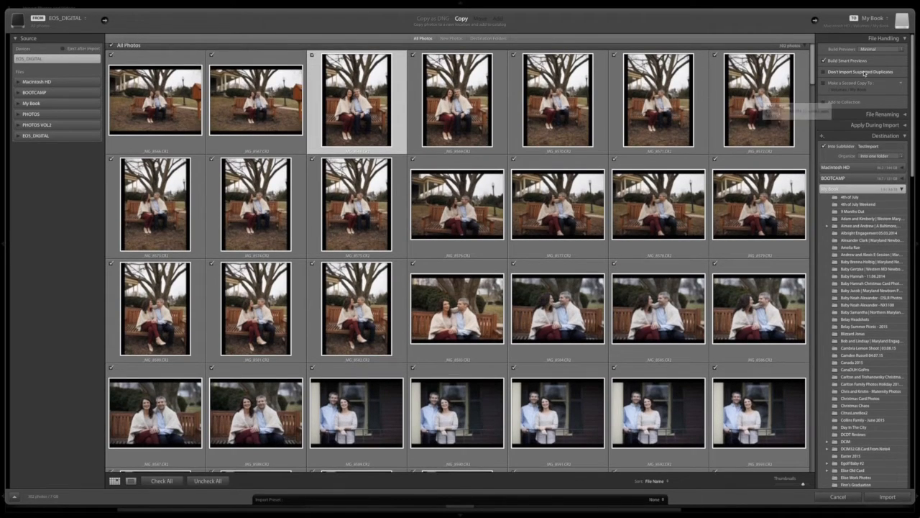
{"action": "scroll", "coordinate": [553, 143], "scroll_direction": "up", "scroll_amount": 1}
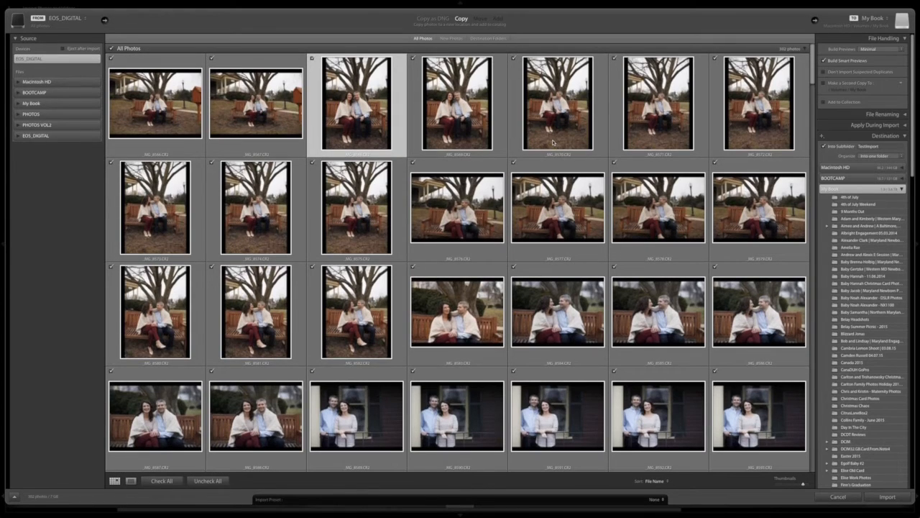
{"action": "left_click", "coordinate": [846, 73]}
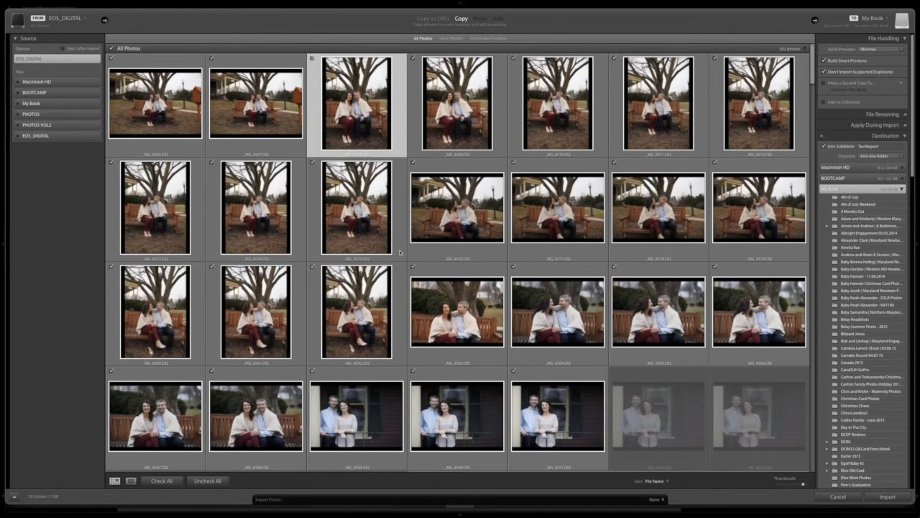
{"action": "scroll", "coordinate": [399, 251], "scroll_direction": "down", "scroll_amount": 2}
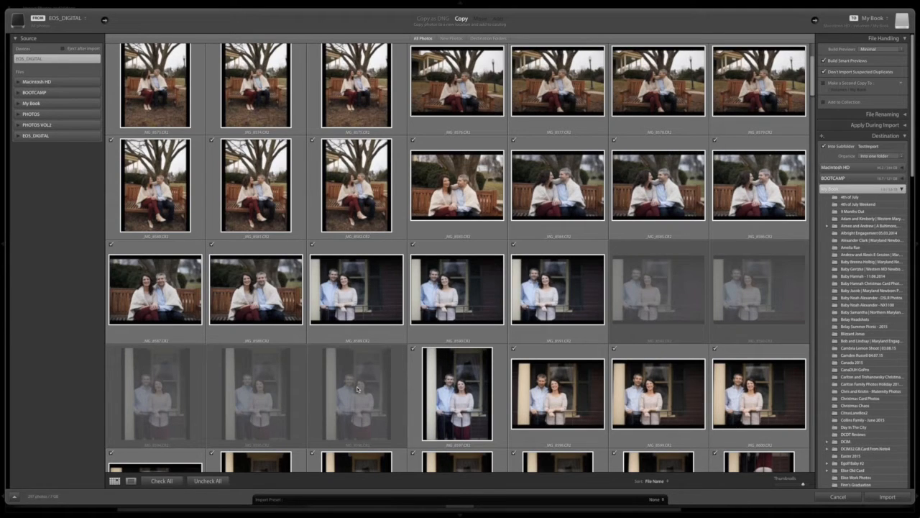
{"action": "scroll", "coordinate": [702, 265], "scroll_direction": "down", "scroll_amount": 2}
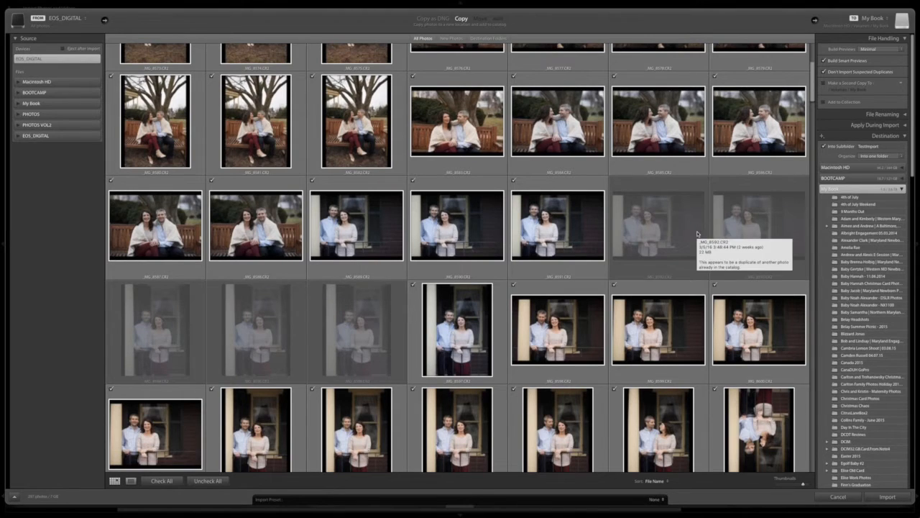
{"action": "scroll", "coordinate": [697, 233], "scroll_direction": "down", "scroll_amount": 1}
{"action": "mouse_move", "coordinate": [696, 231]}
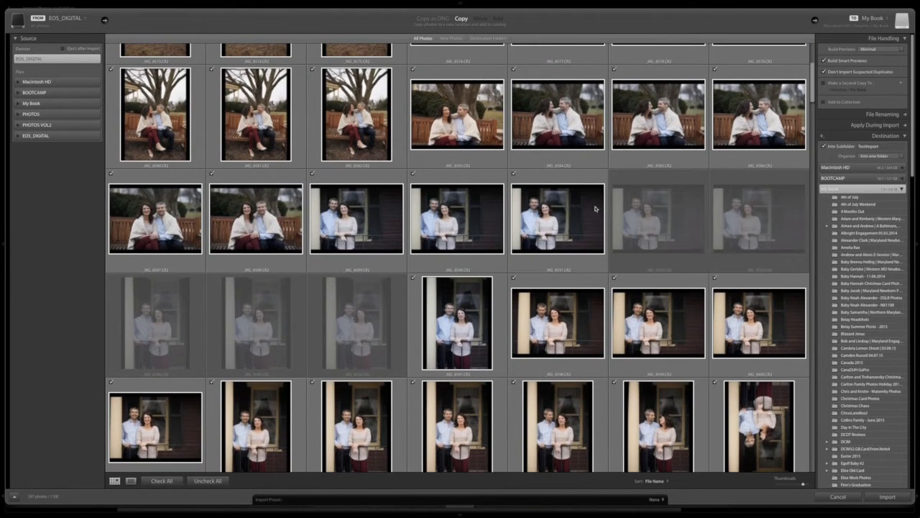
Turn Make a Second Copy To on and off again, enable Add to Collection, and collapse File Handling
{"action": "left_click", "coordinate": [846, 83]}
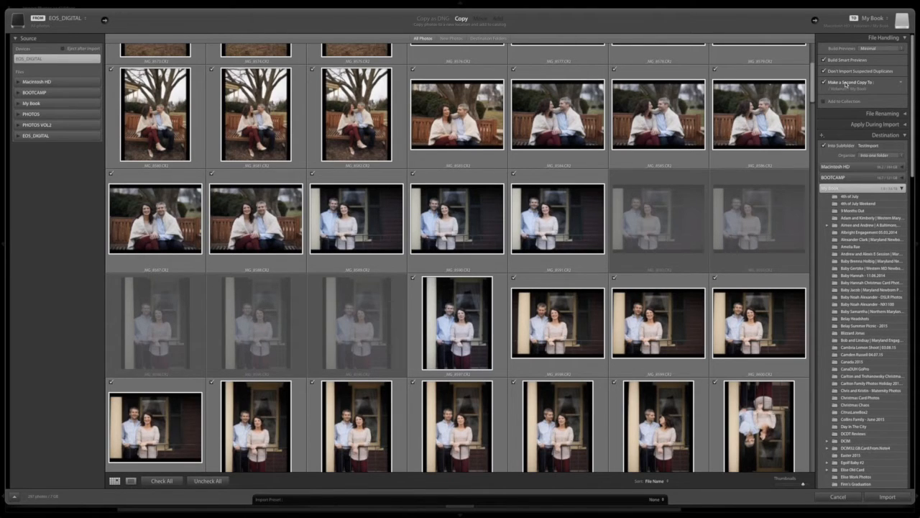
{"action": "left_click", "coordinate": [846, 84]}
{"action": "left_click", "coordinate": [851, 103]}
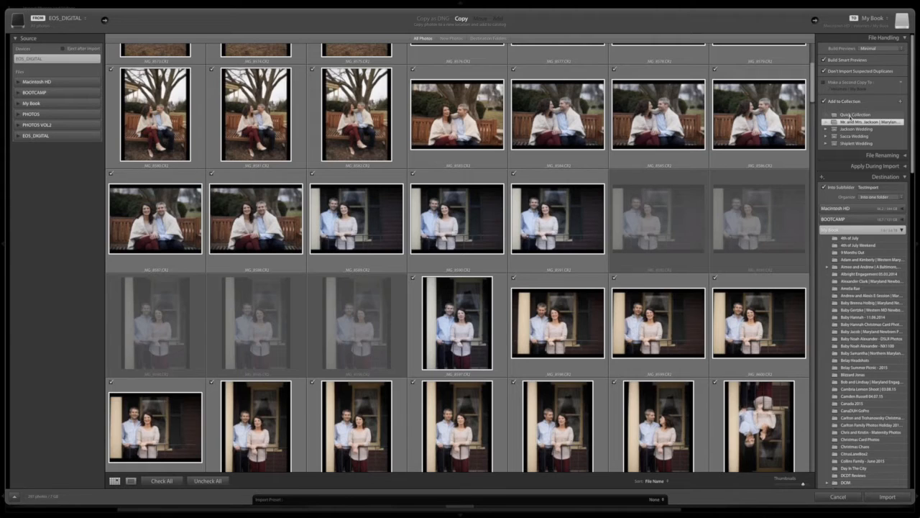
{"action": "left_click", "coordinate": [834, 100]}
{"action": "scroll", "coordinate": [834, 100], "scroll_direction": "down", "scroll_amount": 1}
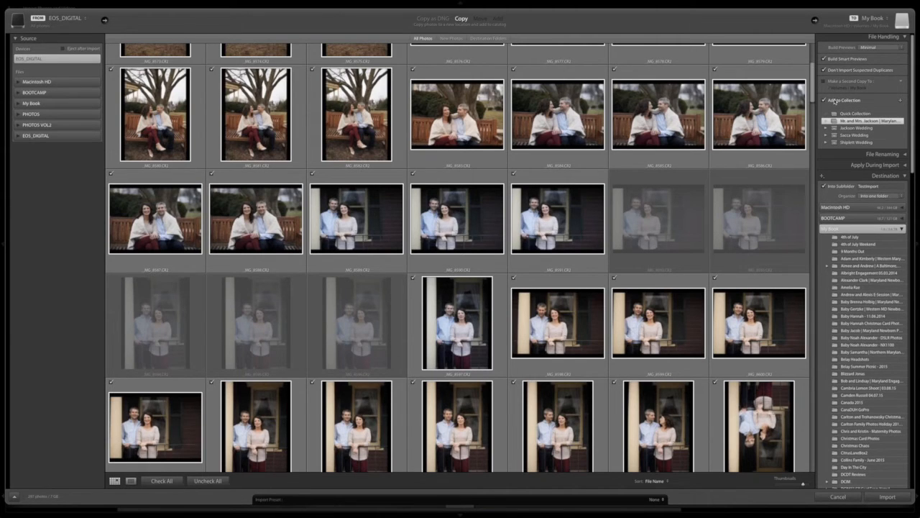
{"action": "scroll", "coordinate": [647, 186], "scroll_direction": "down", "scroll_amount": 2}
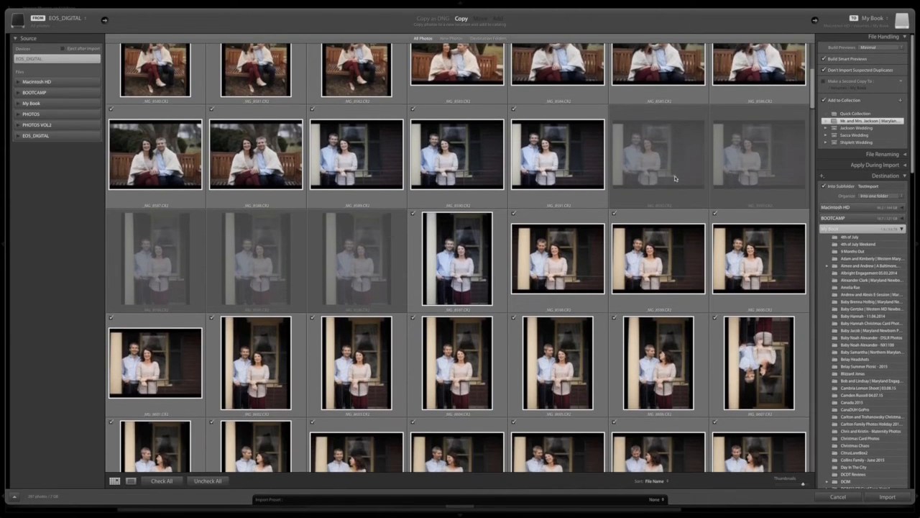
{"action": "left_click", "coordinate": [904, 37]}
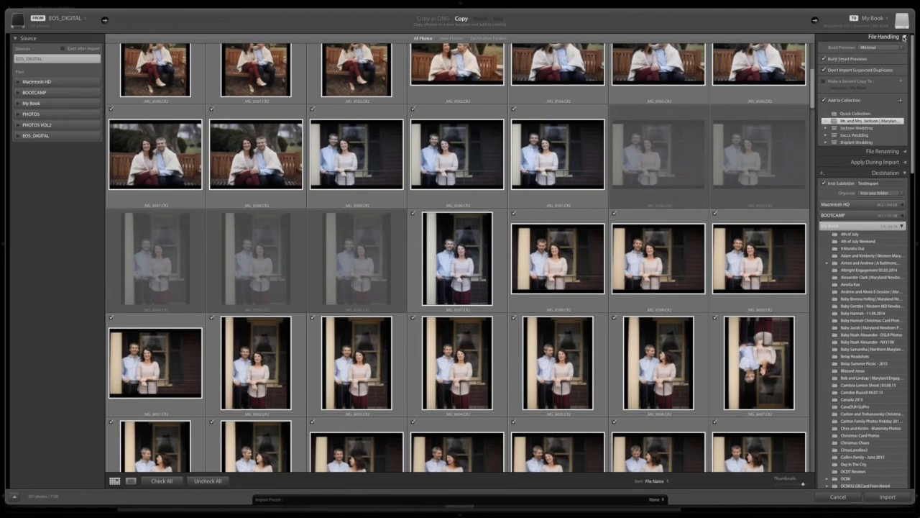
Expand File Renaming and enable Rename Files with the Custom Name (x of y) template and the custom text Engagement Session
{"action": "left_click", "coordinate": [903, 47]}
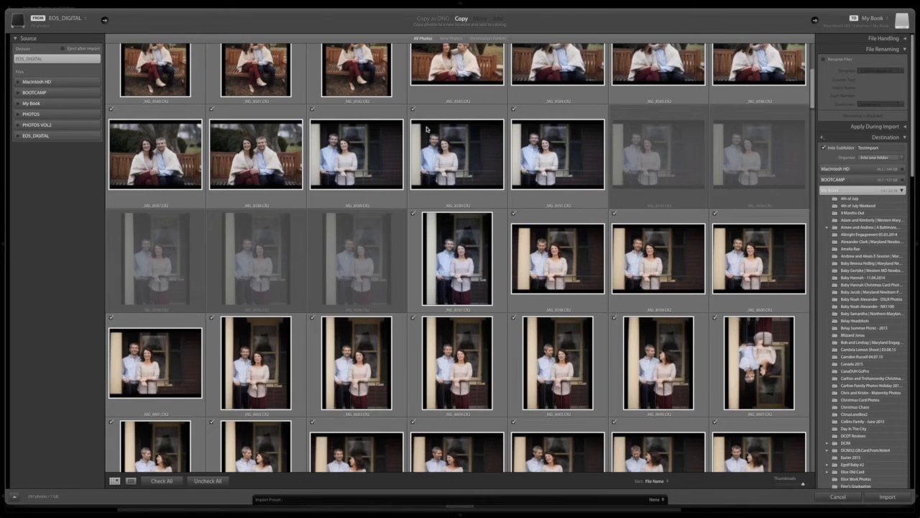
{"action": "scroll", "coordinate": [472, 126], "scroll_direction": "up", "scroll_amount": 4}
{"action": "scroll", "coordinate": [472, 126], "scroll_direction": "up", "scroll_amount": 3}
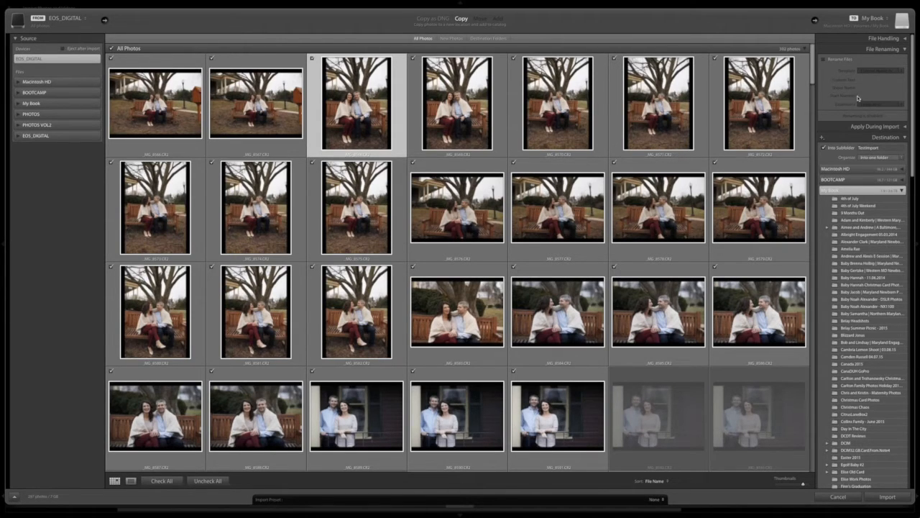
{"action": "left_click", "coordinate": [844, 62]}
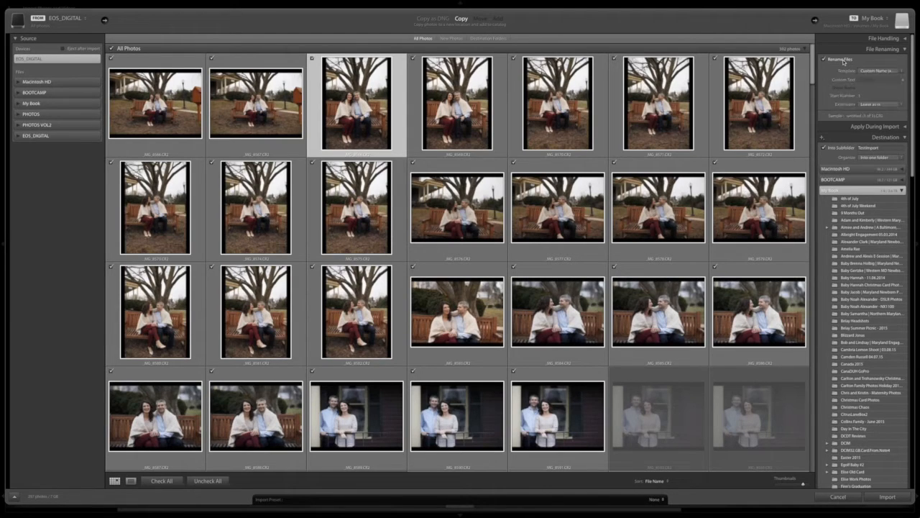
{"action": "left_click", "coordinate": [901, 72]}
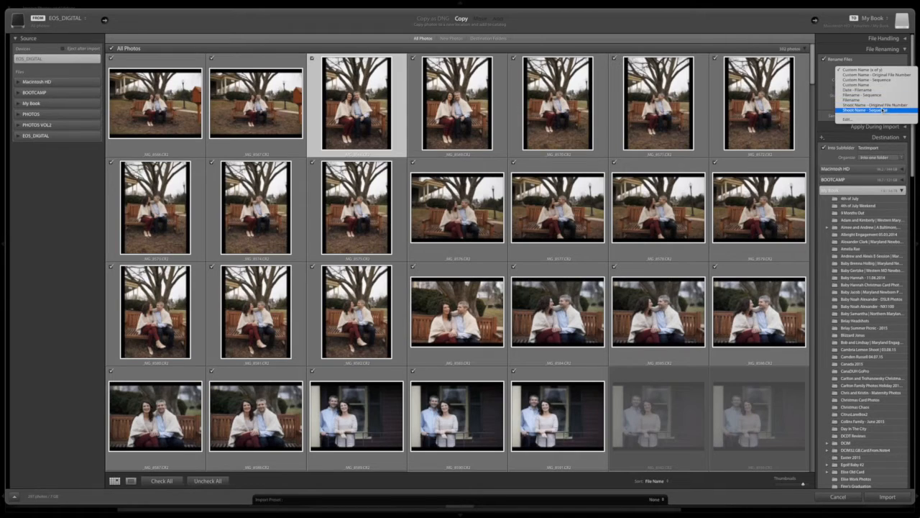
{"action": "left_click", "coordinate": [869, 65]}
{"action": "left_click", "coordinate": [868, 79]}
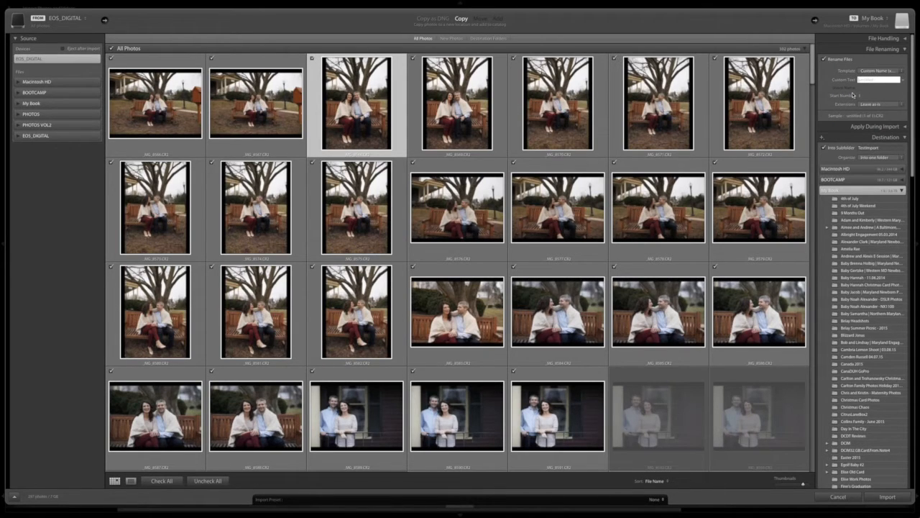
{"action": "type", "text": "Engagement Session"}
Select the first eleven photos in the grid
{"action": "left_click", "coordinate": [185, 127]}
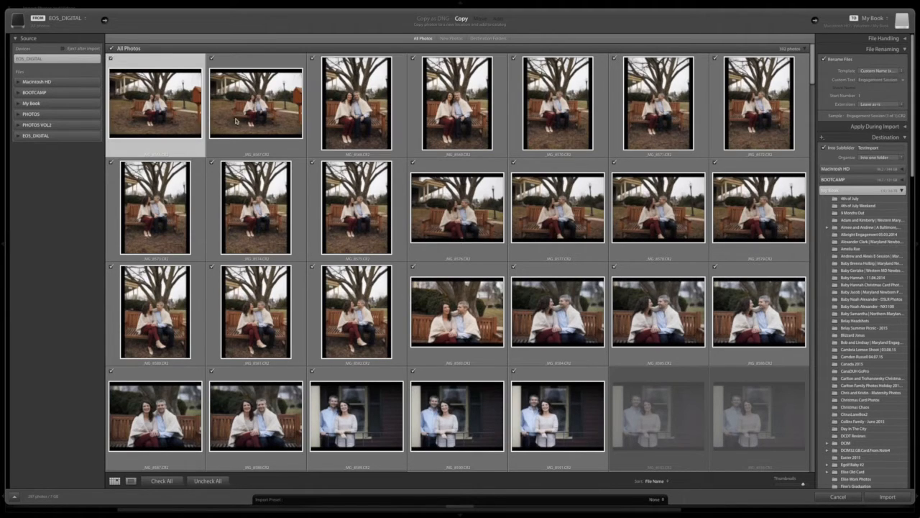
{"action": "left_click", "coordinate": [469, 208], "text": "shift"}
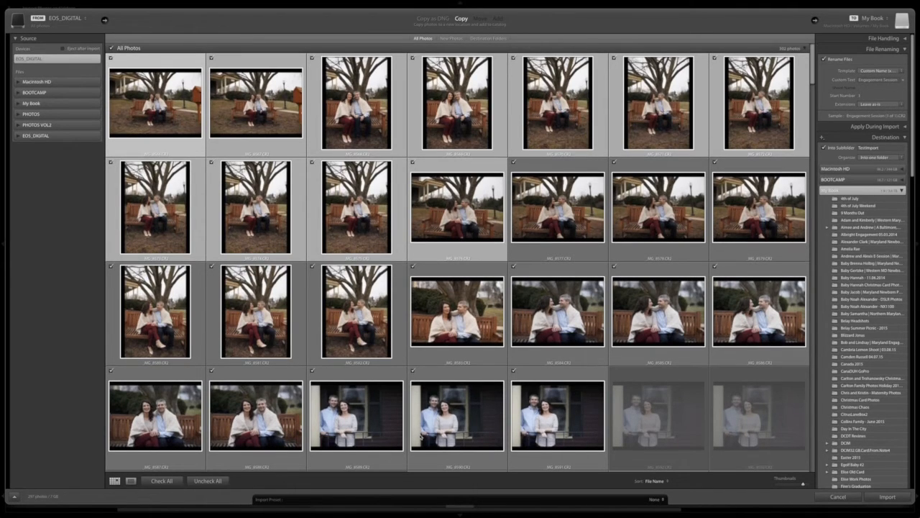
Try the Lowercase extensions setting, restore Leave as-is, then turn off Rename Files and collapse its section
{"action": "left_click", "coordinate": [891, 104]}
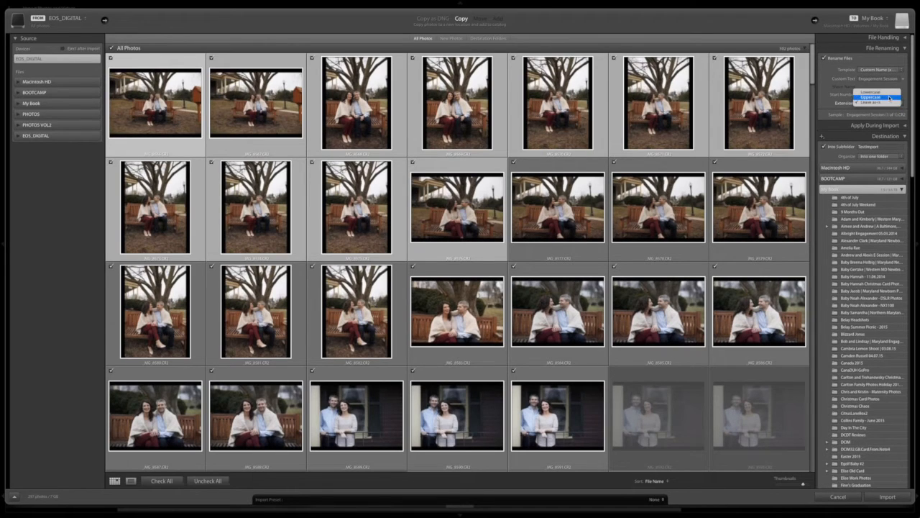
{"action": "left_click", "coordinate": [871, 92]}
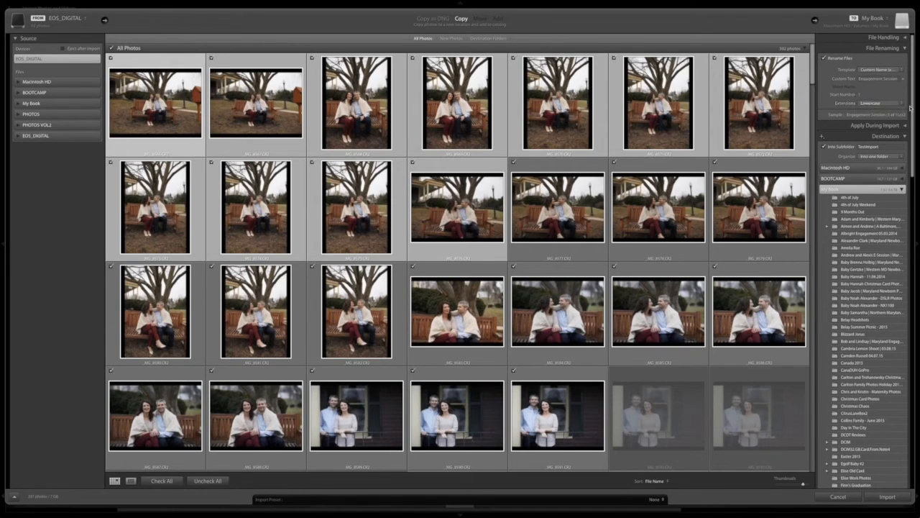
{"action": "left_click", "coordinate": [902, 104]}
{"action": "left_click", "coordinate": [875, 113]}
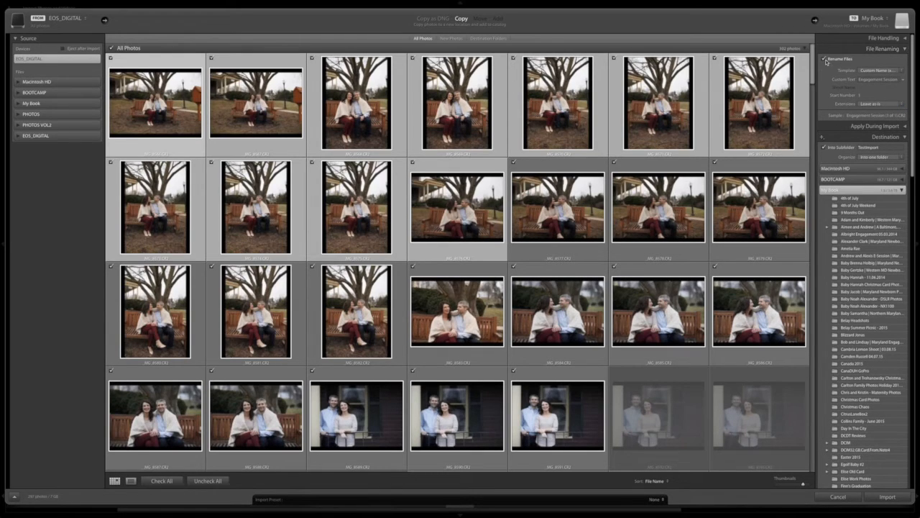
{"action": "left_click", "coordinate": [825, 60]}
{"action": "left_click", "coordinate": [902, 48]}
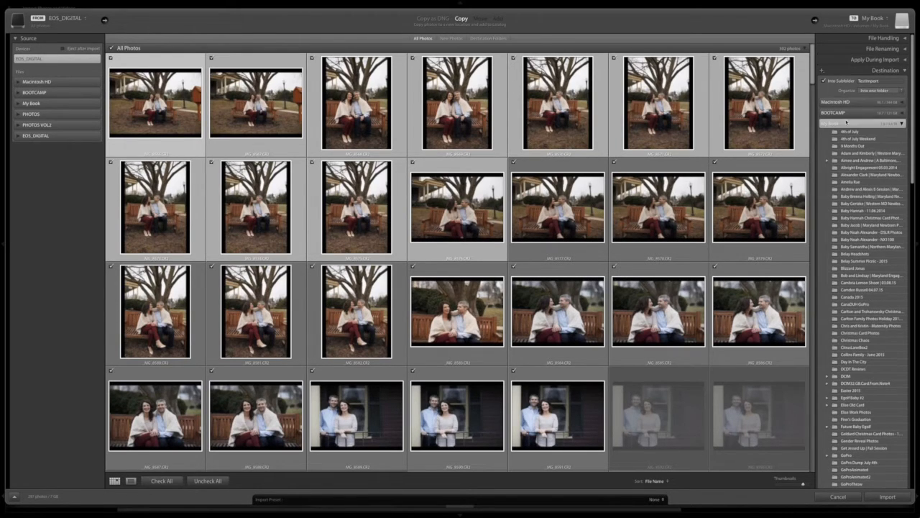
Expand Apply During Import and browse the Develop Settings preset groups, including PP Sharpening Presets and PP Black and White Workflow, without choosing one
{"action": "left_click", "coordinate": [903, 60]}
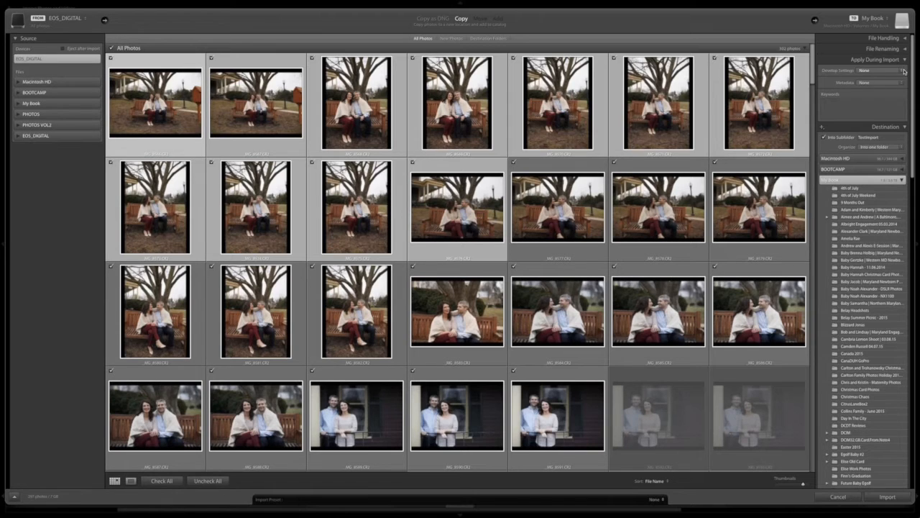
{"action": "left_click", "coordinate": [902, 71]}
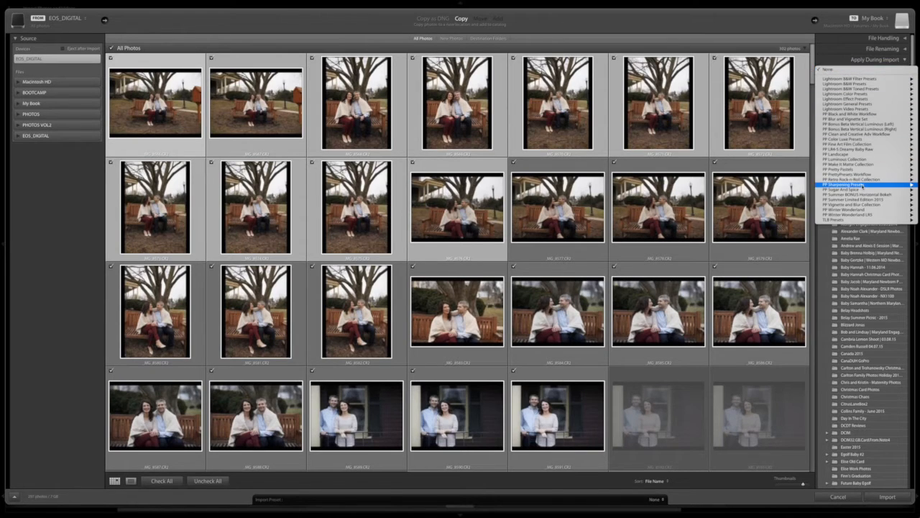
{"action": "mouse_move", "coordinate": [863, 186]}
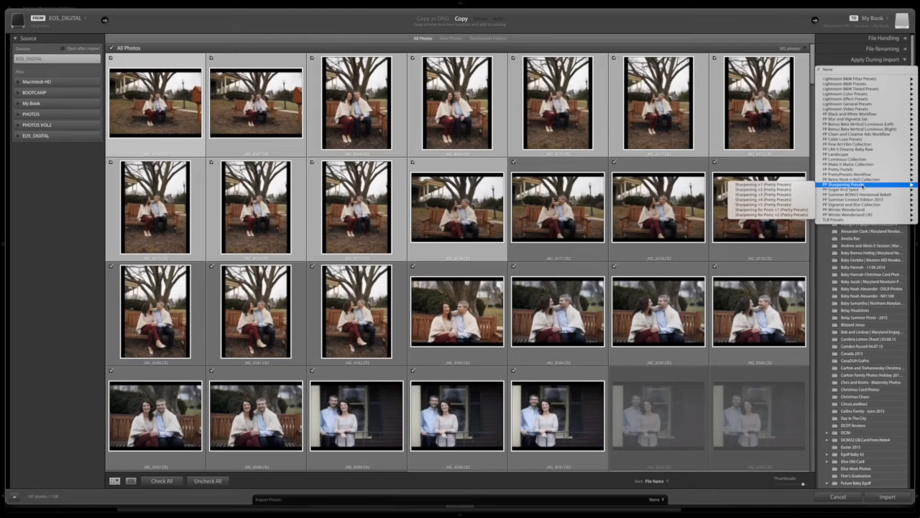
{"action": "mouse_move", "coordinate": [869, 161]}
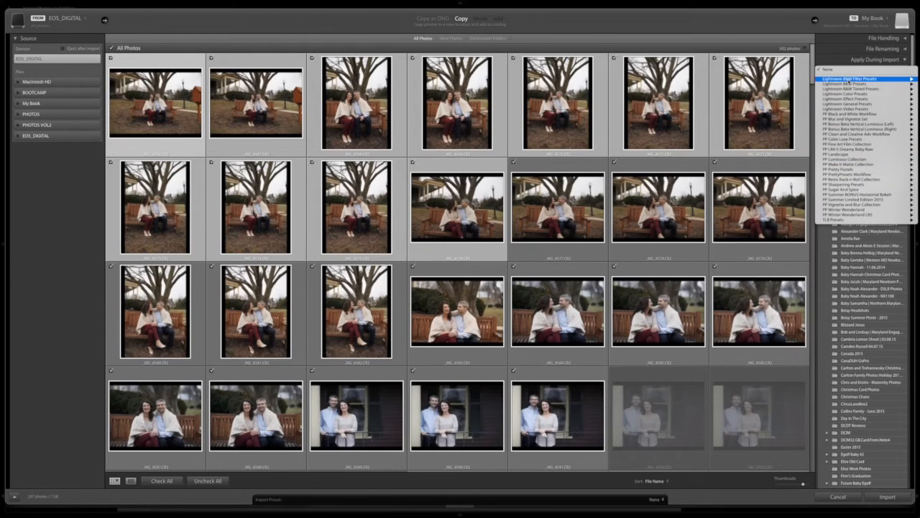
{"action": "mouse_move", "coordinate": [857, 118]}
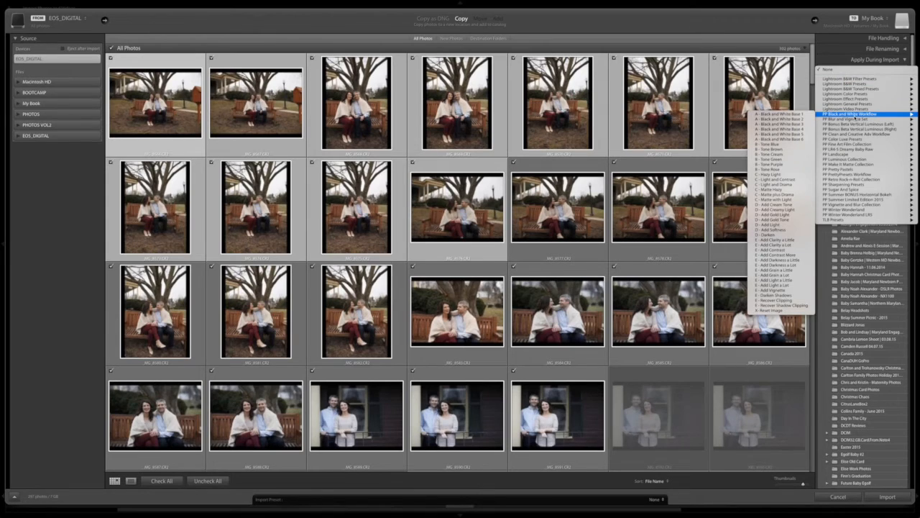
{"action": "left_click", "coordinate": [849, 59]}
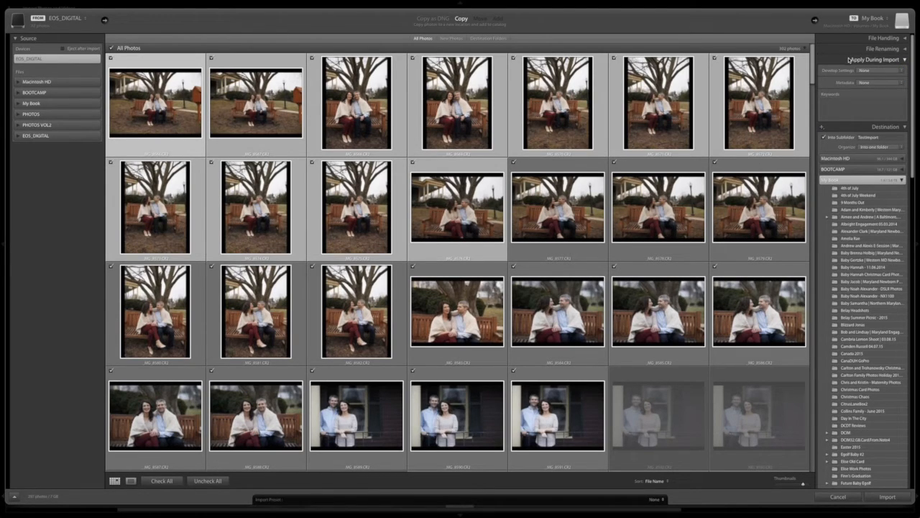
Set Develop Settings to the All in One Clean Edit preset from the PP PrettyPresets Workflow group
{"action": "left_click", "coordinate": [900, 69]}
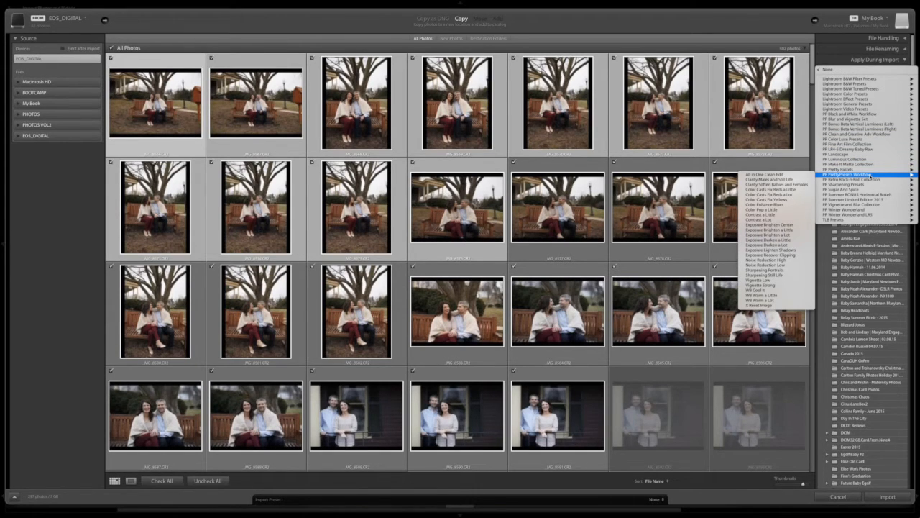
{"action": "left_click", "coordinate": [771, 175]}
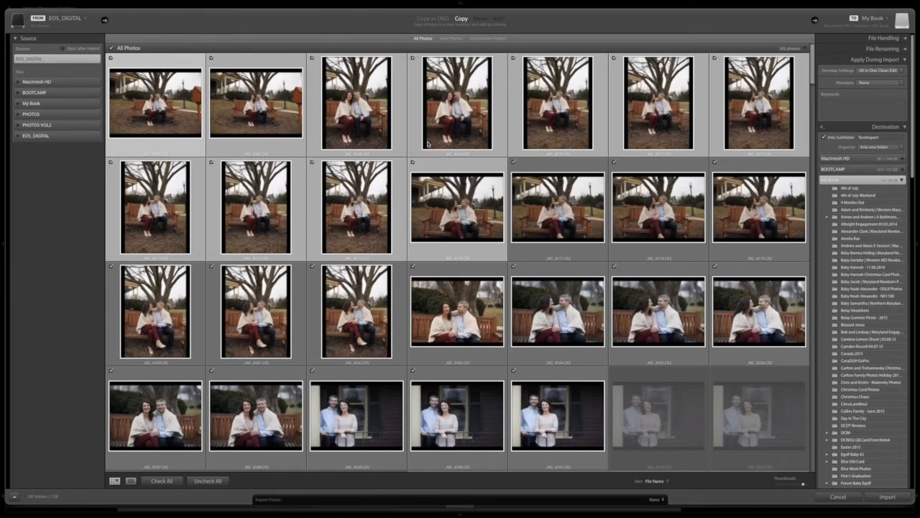
{"action": "scroll", "coordinate": [421, 222], "scroll_direction": "down", "scroll_amount": 1}
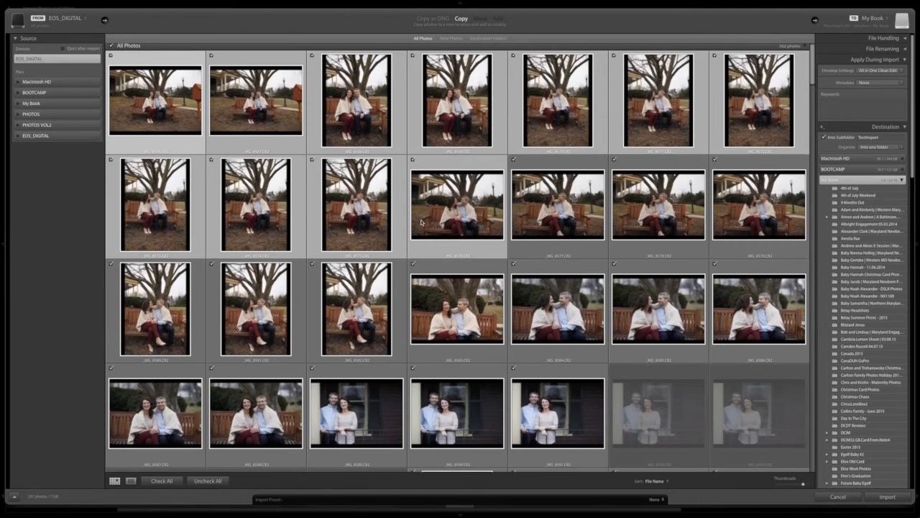
Apply the Copyright metadata preset and open the Keywords field for entry
{"action": "left_click", "coordinate": [902, 83]}
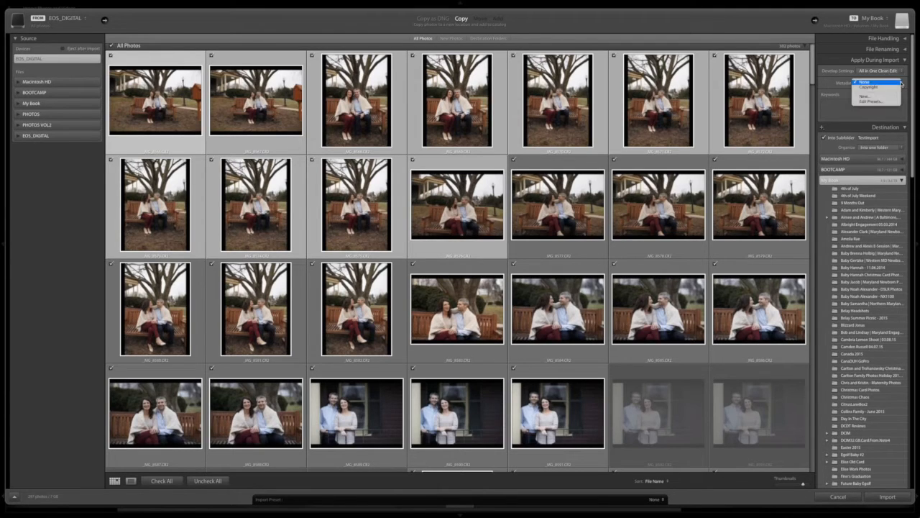
{"action": "left_click", "coordinate": [866, 87]}
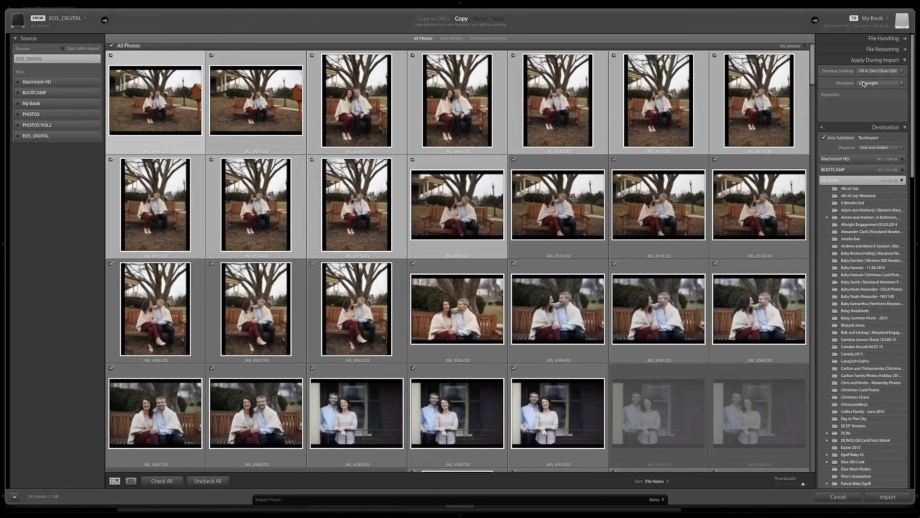
{"action": "left_click", "coordinate": [847, 107]}
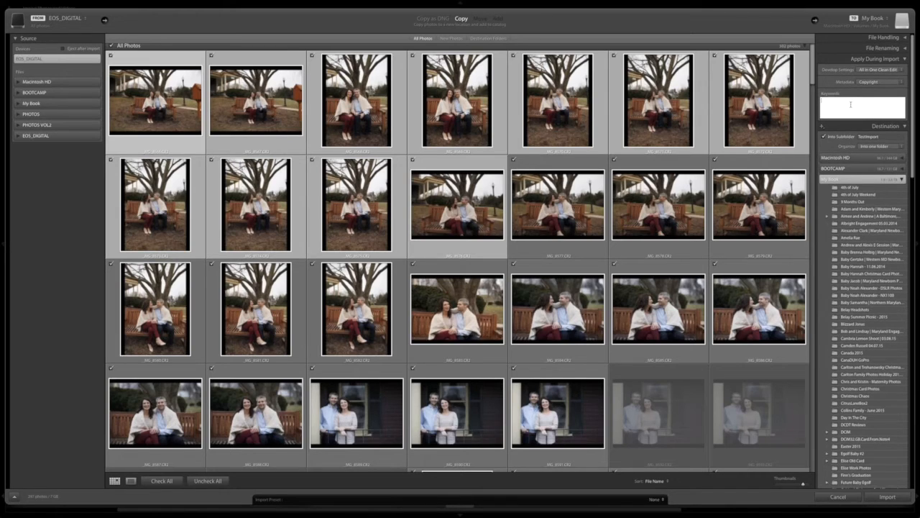
Set Develop Settings back to None and collapse Apply During Import
{"action": "left_click", "coordinate": [890, 71]}
{"action": "left_click", "coordinate": [878, 79]}
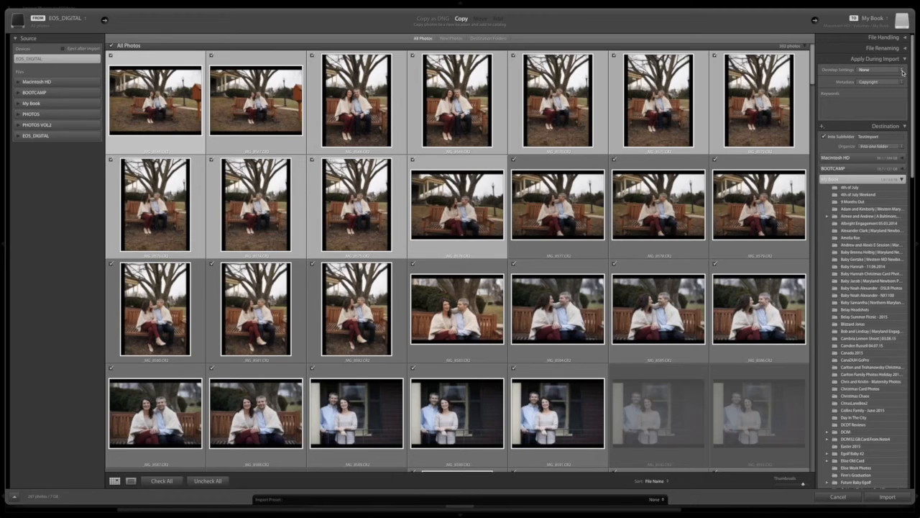
{"action": "left_click", "coordinate": [905, 60]}
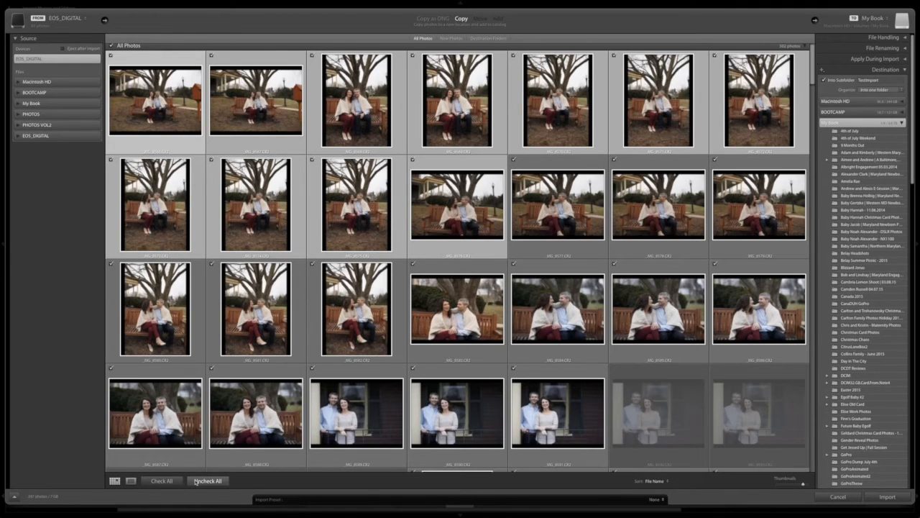
Review the import preset choices, and expand the File Renaming and File Handling sections to look over their settings
{"action": "left_click", "coordinate": [654, 498]}
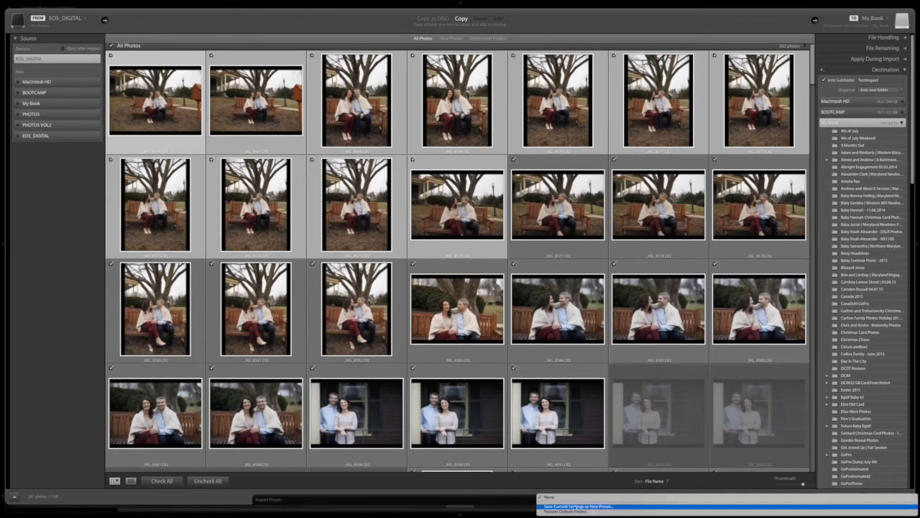
{"action": "left_click", "coordinate": [502, 501]}
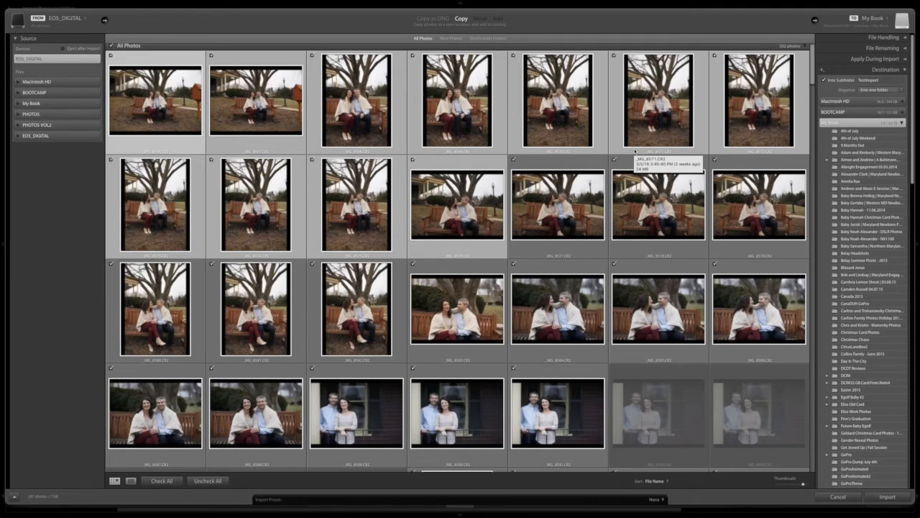
{"action": "left_click", "coordinate": [873, 48]}
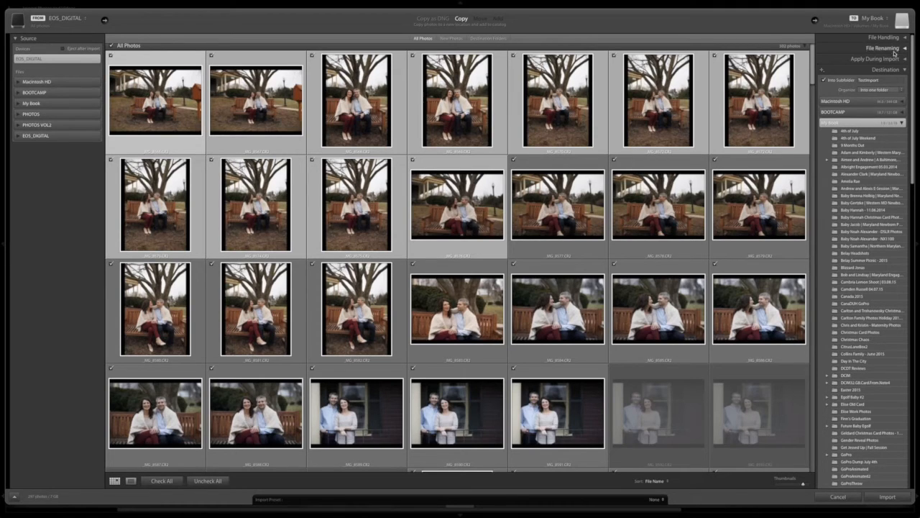
{"action": "left_click", "coordinate": [899, 38]}
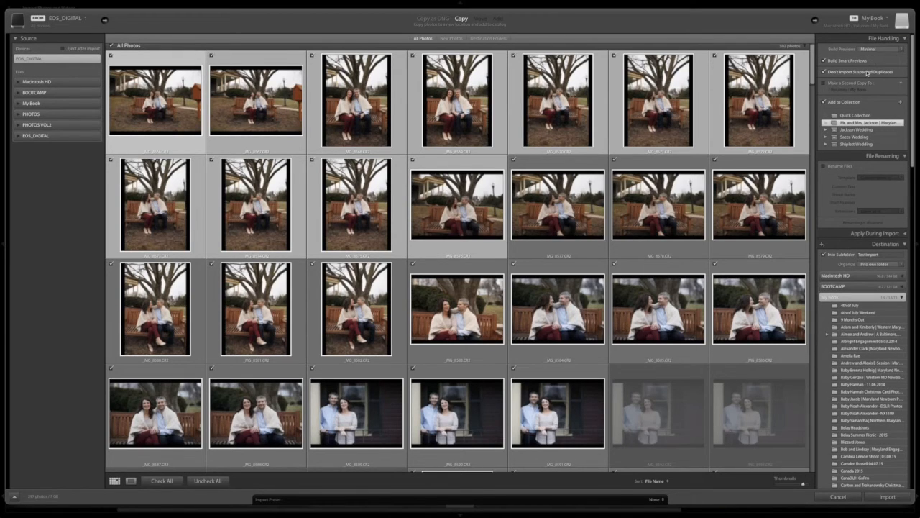
{"action": "scroll", "coordinate": [760, 176], "scroll_direction": "down", "scroll_amount": 3}
{"action": "scroll", "coordinate": [335, 221], "scroll_direction": "up", "scroll_amount": 3}
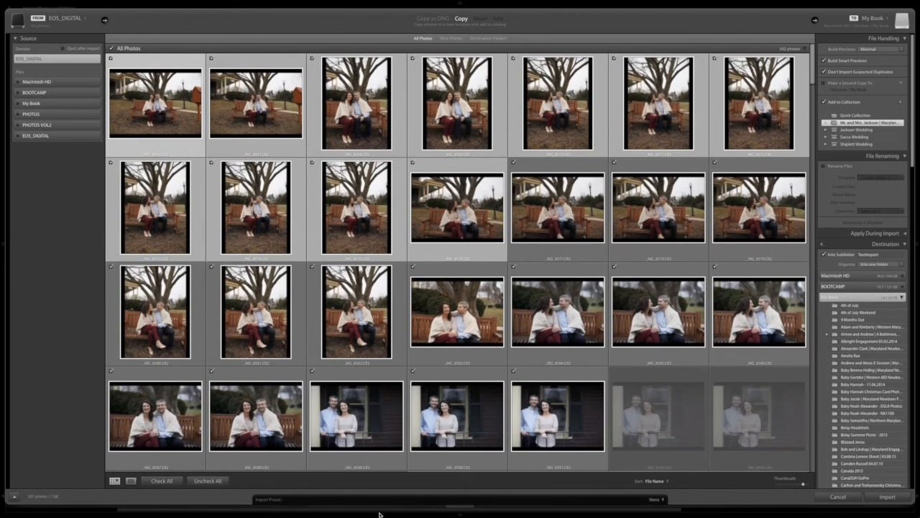
Uncheck all photos, check them all again, and leave every photo unchecked
{"action": "left_click", "coordinate": [208, 480]}
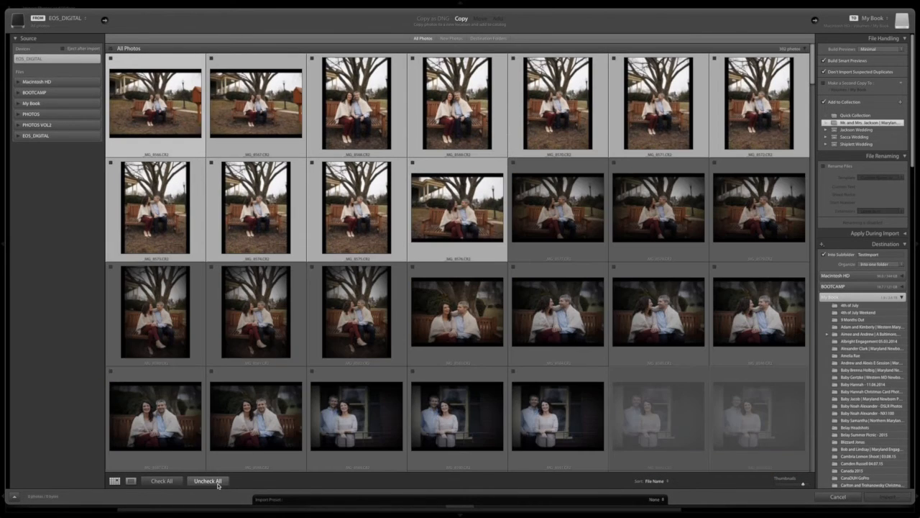
{"action": "left_click", "coordinate": [162, 480]}
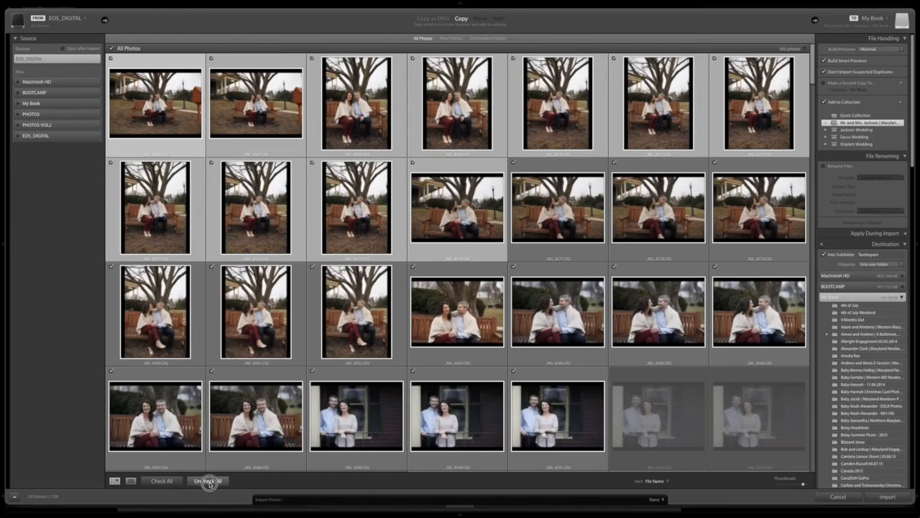
{"action": "left_click", "coordinate": [208, 480]}
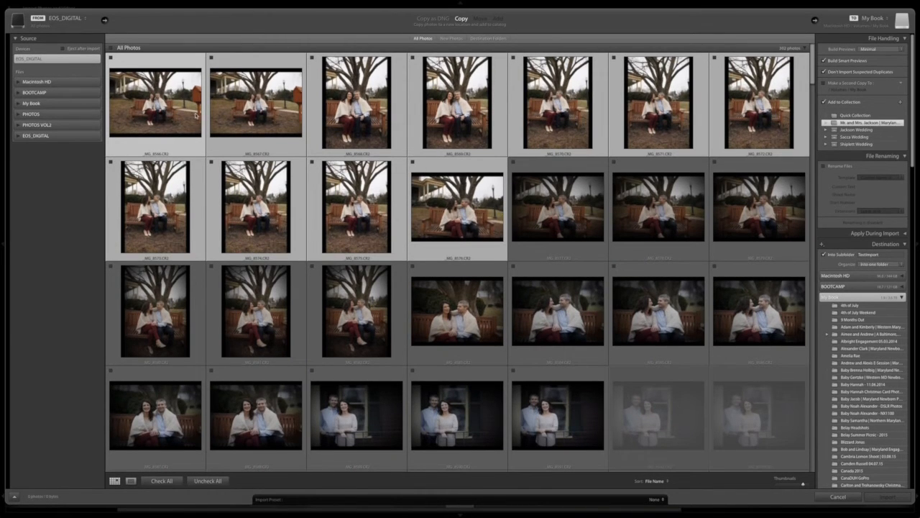
Select six scattered, non-adjacent photos across the first three rows of the grid
{"action": "left_click", "coordinate": [575, 212]}
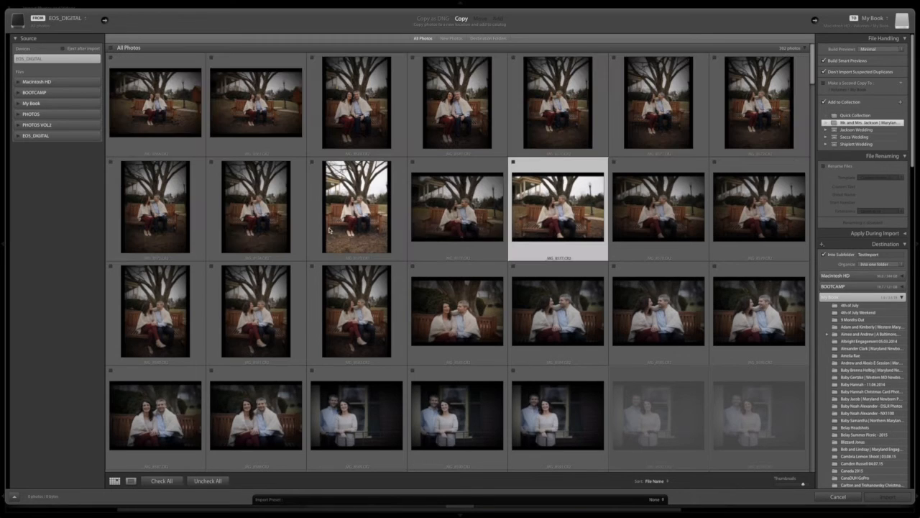
{"action": "left_click", "coordinate": [266, 216], "text": "super"}
{"action": "left_click", "coordinate": [357, 101], "text": "super"}
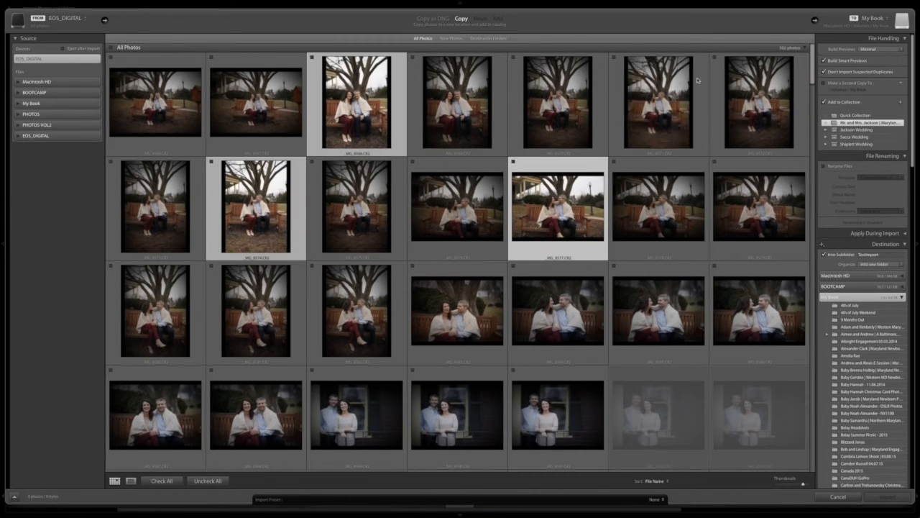
{"action": "left_click", "coordinate": [677, 87], "text": "super"}
{"action": "left_click", "coordinate": [348, 308], "text": "super"}
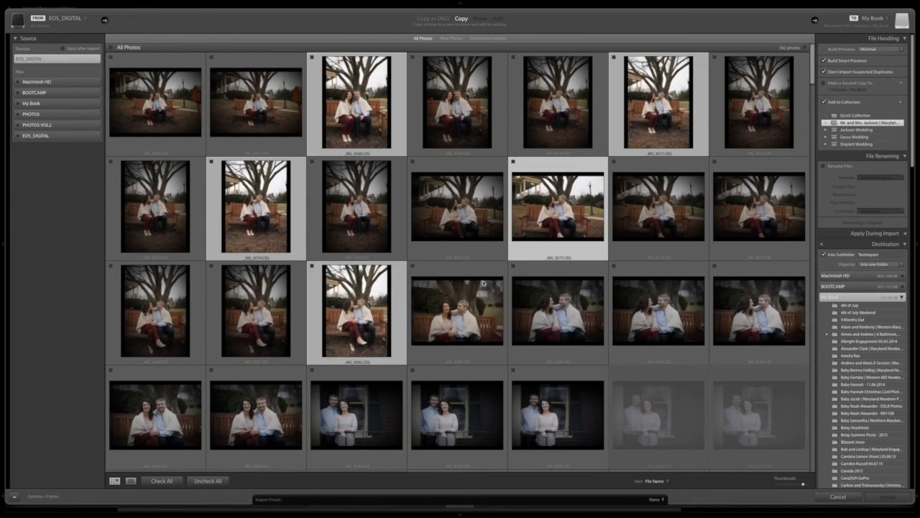
{"action": "left_click", "coordinate": [655, 293], "text": "super"}
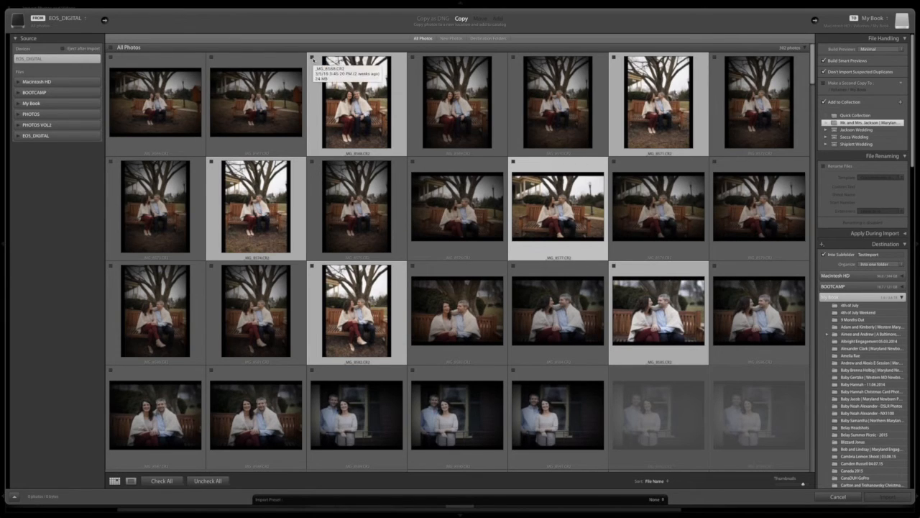
Replace the selection with the first five photos of the top row as a continuous range
{"action": "left_click", "coordinate": [189, 95]}
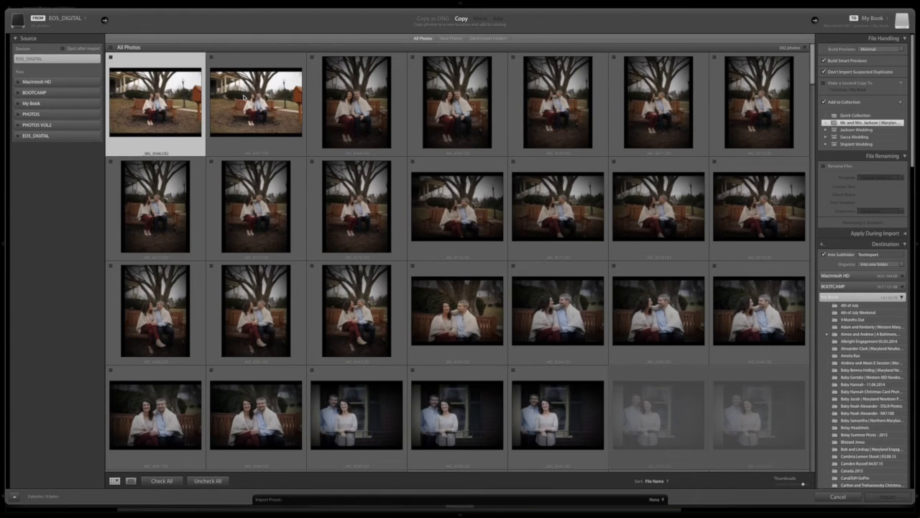
{"action": "left_click", "coordinate": [245, 98], "text": "shift"}
{"action": "left_click", "coordinate": [341, 88], "text": "shift"}
{"action": "left_click", "coordinate": [467, 97], "text": "shift"}
{"action": "left_click", "coordinate": [551, 95], "text": "shift"}
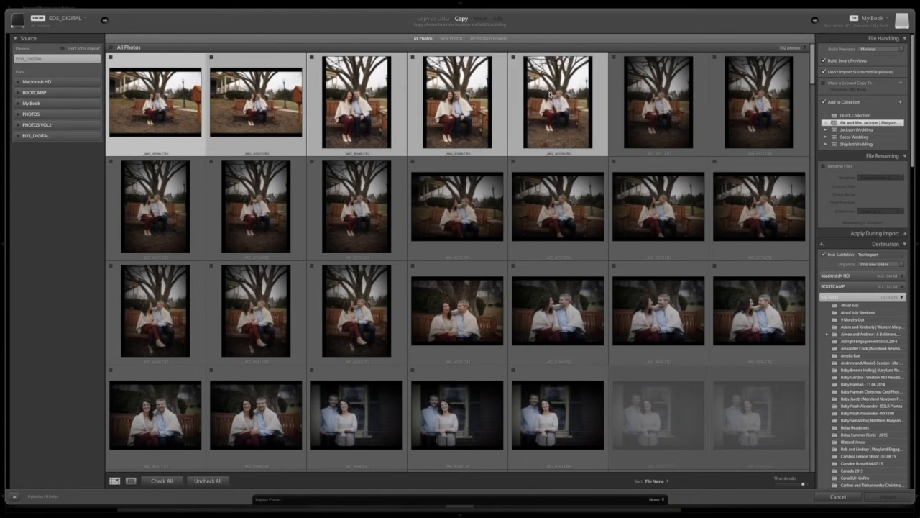
Add individual photos from the second and third rows, and extend the selection to cover all of the first three rows
{"action": "left_click", "coordinate": [464, 208], "text": "super"}
{"action": "left_click", "coordinate": [274, 315], "text": "super"}
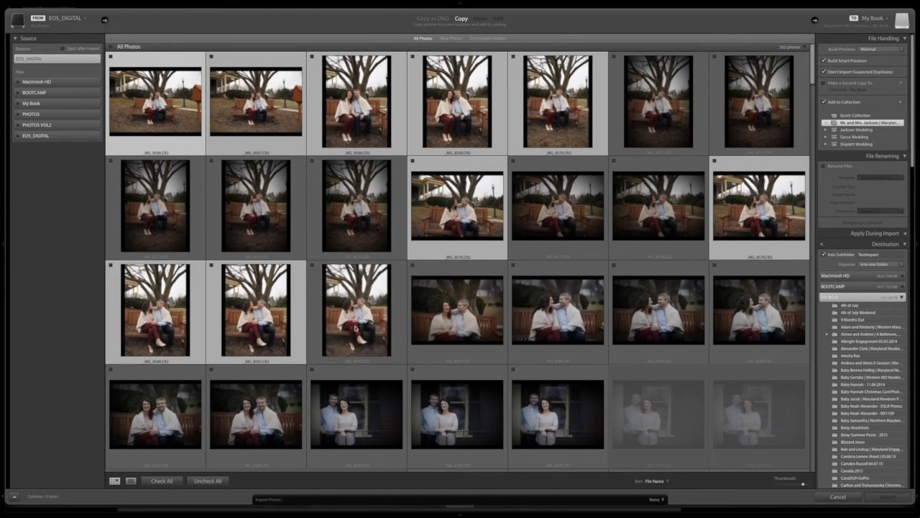
{"action": "left_click", "coordinate": [759, 295], "text": "shift"}
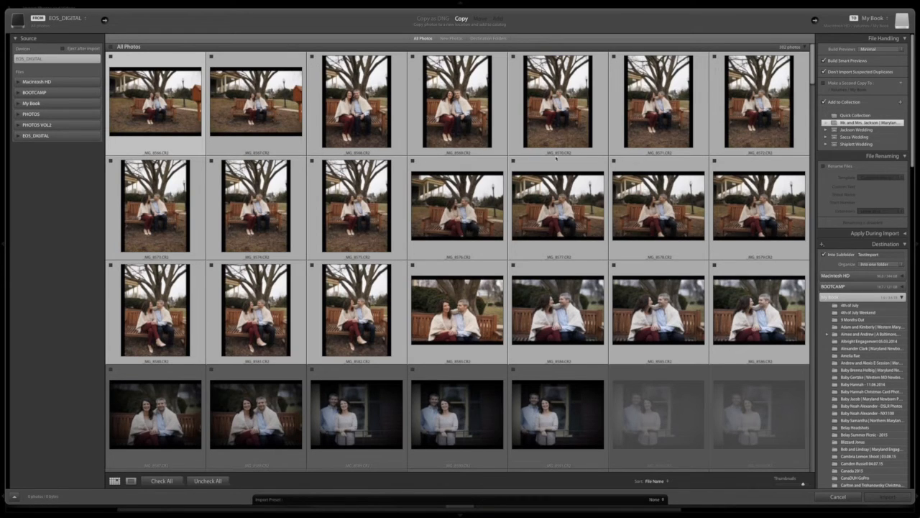
Toggle the import checkmarks of the selected photos, leave them checked, and select only the third photo in the second row
{"action": "scroll", "coordinate": [504, 166], "scroll_direction": "down", "scroll_amount": 1}
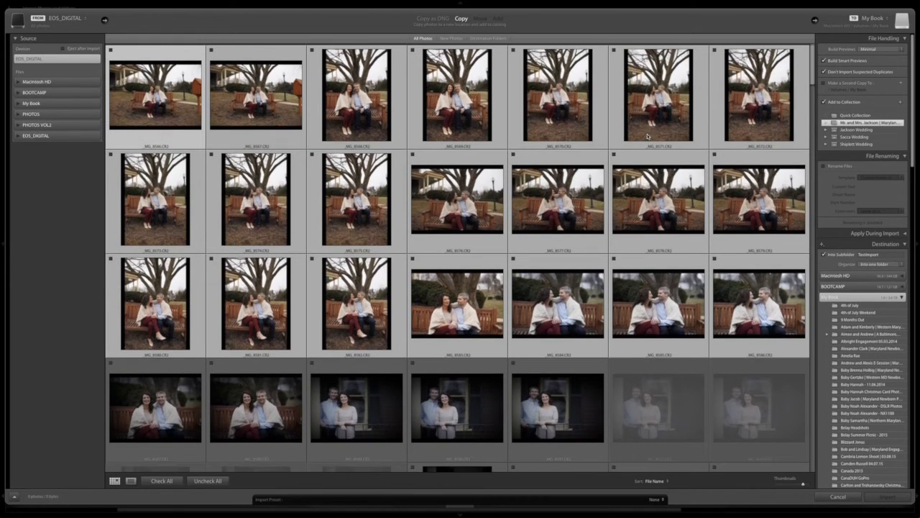
{"action": "left_click", "coordinate": [411, 154]}
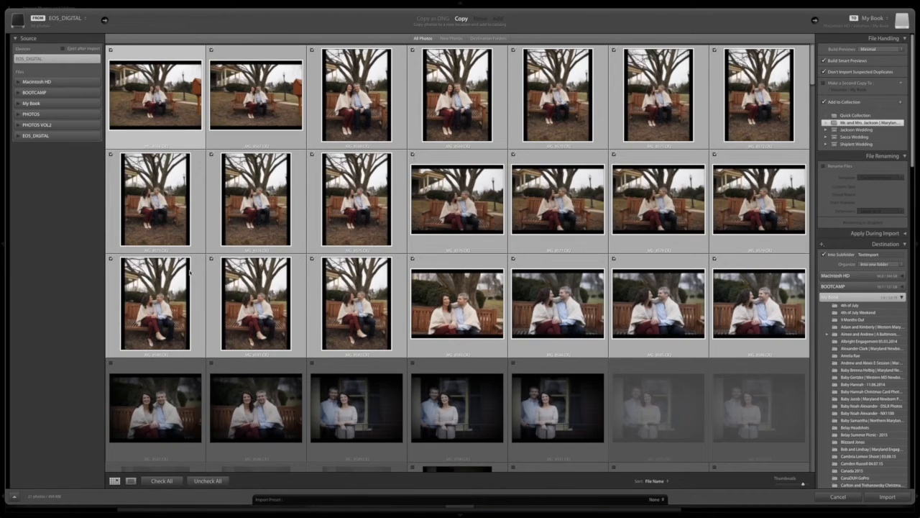
{"action": "left_click", "coordinate": [413, 259]}
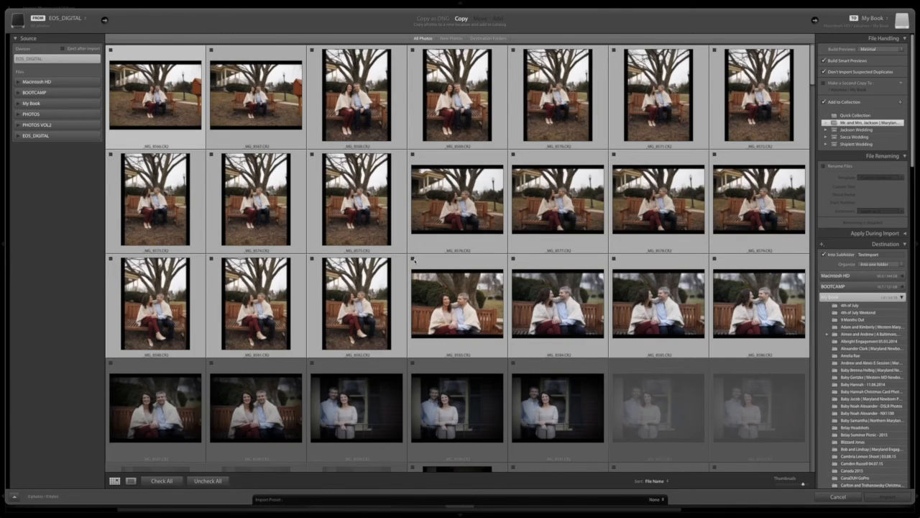
{"action": "left_click", "coordinate": [412, 259]}
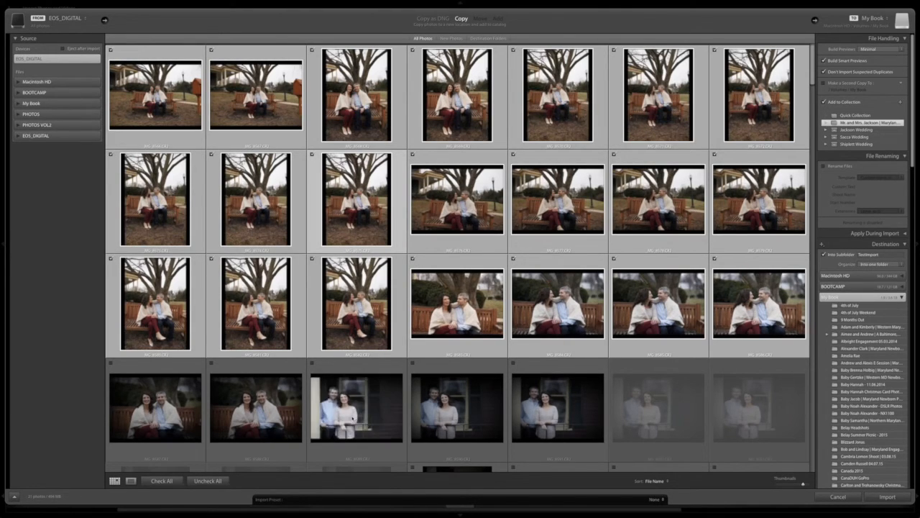
{"action": "left_click", "coordinate": [266, 436]}
{"action": "left_click", "coordinate": [350, 206]}
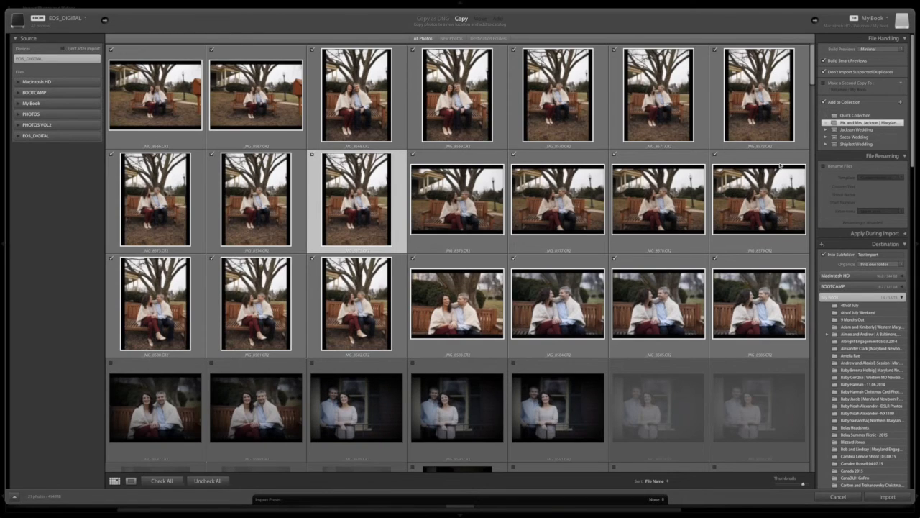
Exclude the third and last photos of the second row from the import, and turn off adding to a collection
{"action": "left_click", "coordinate": [786, 191], "text": "super"}
{"action": "left_click", "coordinate": [714, 154]}
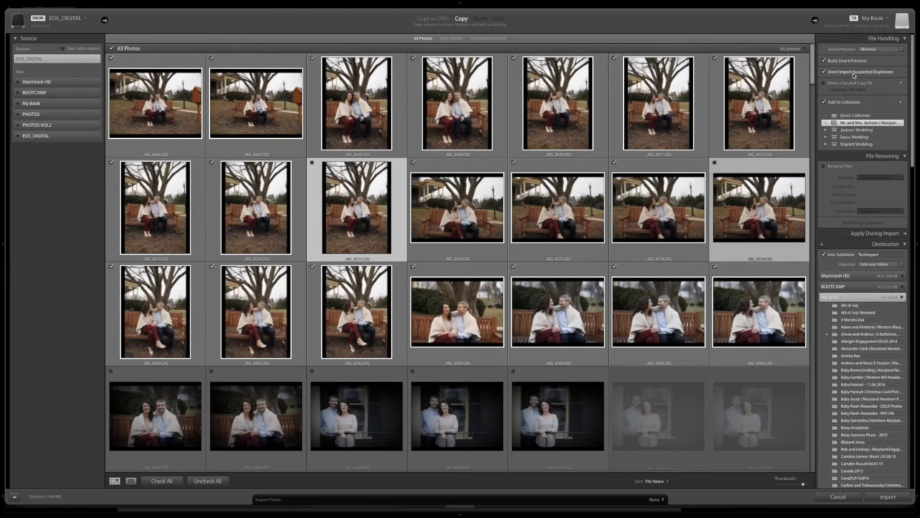
{"action": "left_click", "coordinate": [829, 103]}
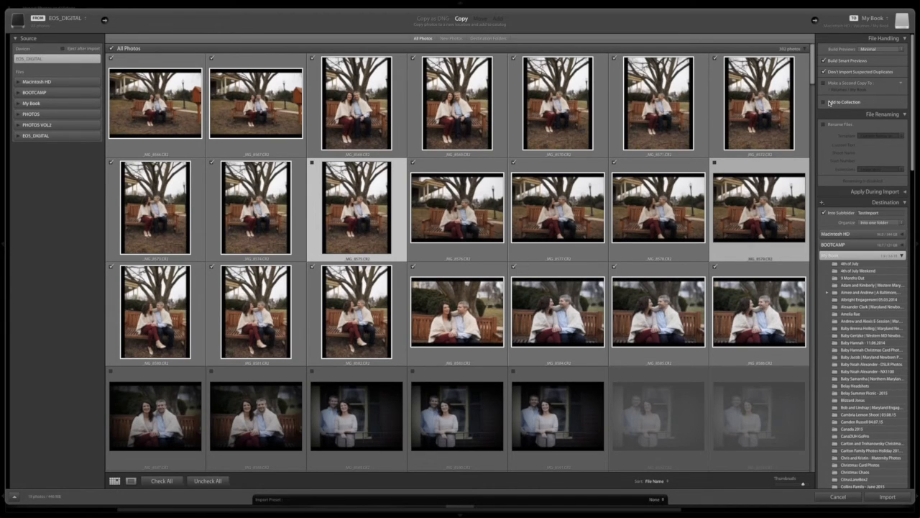
Turn on file renaming for the import, using the custom text "Engagement Session"
{"action": "scroll", "coordinate": [829, 104], "scroll_direction": "down", "scroll_amount": 3}
{"action": "scroll", "coordinate": [829, 104], "scroll_direction": "up", "scroll_amount": 3}
{"action": "left_click", "coordinate": [824, 124]}
{"action": "left_click", "coordinate": [879, 144]}
{"action": "scroll", "coordinate": [886, 144], "scroll_direction": "down", "scroll_amount": 1}
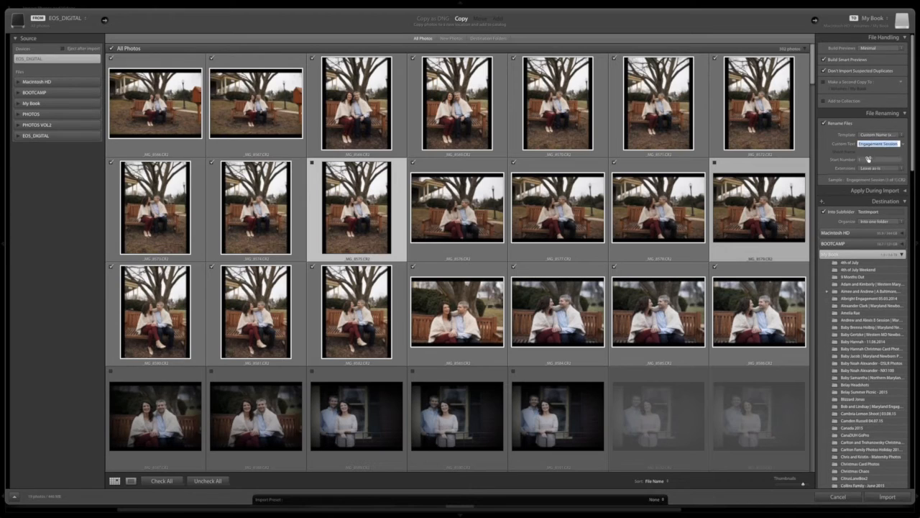
Apply the All in One Clean Edit preset from PP PrettyPresets Workflow as the develop setting during import
{"action": "left_click", "coordinate": [895, 189]}
{"action": "scroll", "coordinate": [878, 162], "scroll_direction": "down", "scroll_amount": 3}
{"action": "left_click", "coordinate": [878, 161]}
{"action": "mouse_move", "coordinate": [857, 235]}
{"action": "mouse_move", "coordinate": [848, 265]}
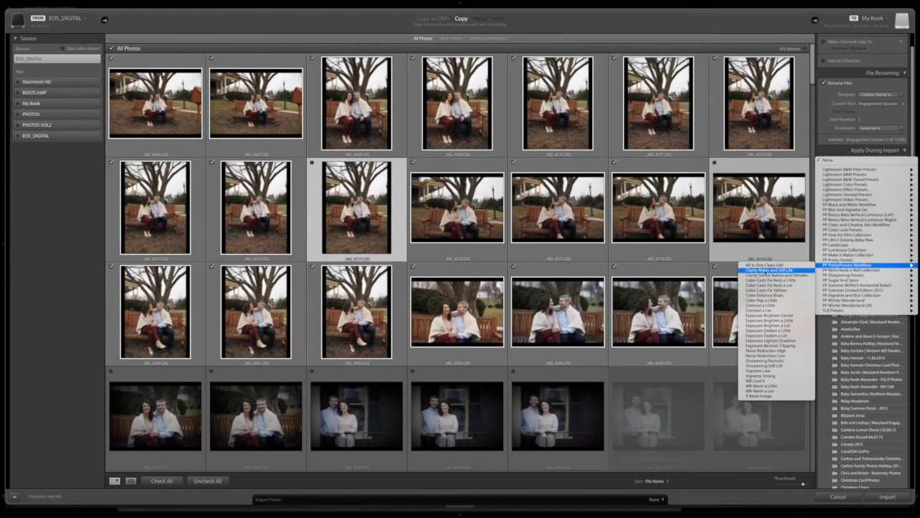
{"action": "left_click", "coordinate": [747, 269]}
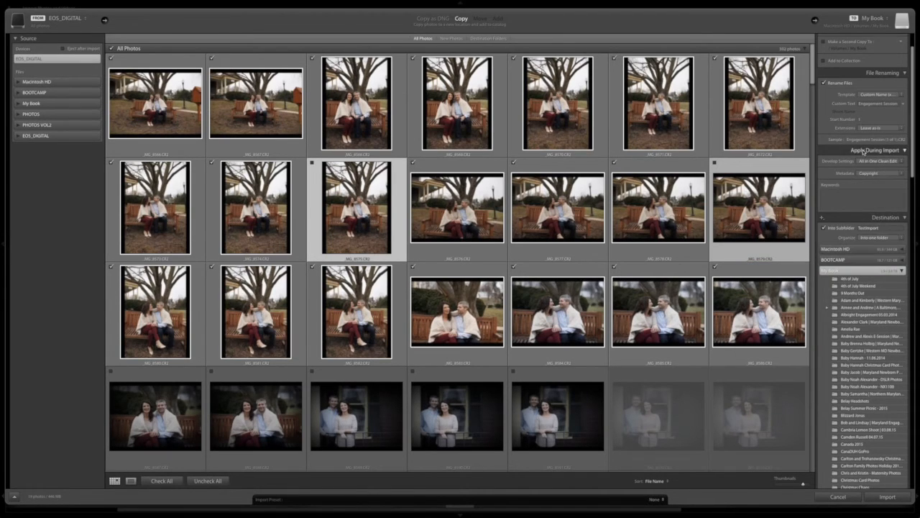
Review the metadata and destination settings, and start importing the checked photos
{"action": "scroll", "coordinate": [887, 160], "scroll_direction": "down", "scroll_amount": 1}
{"action": "scroll", "coordinate": [881, 163], "scroll_direction": "down", "scroll_amount": 1}
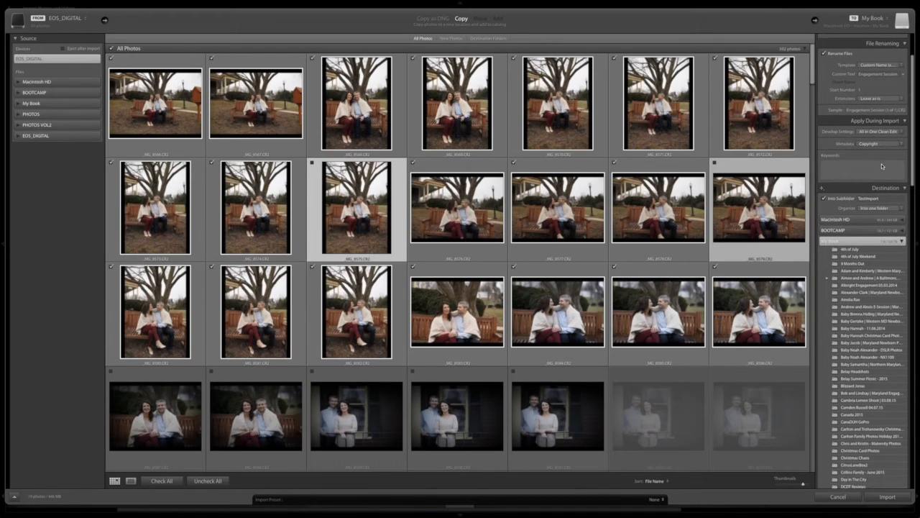
{"action": "scroll", "coordinate": [882, 164], "scroll_direction": "down", "scroll_amount": 2}
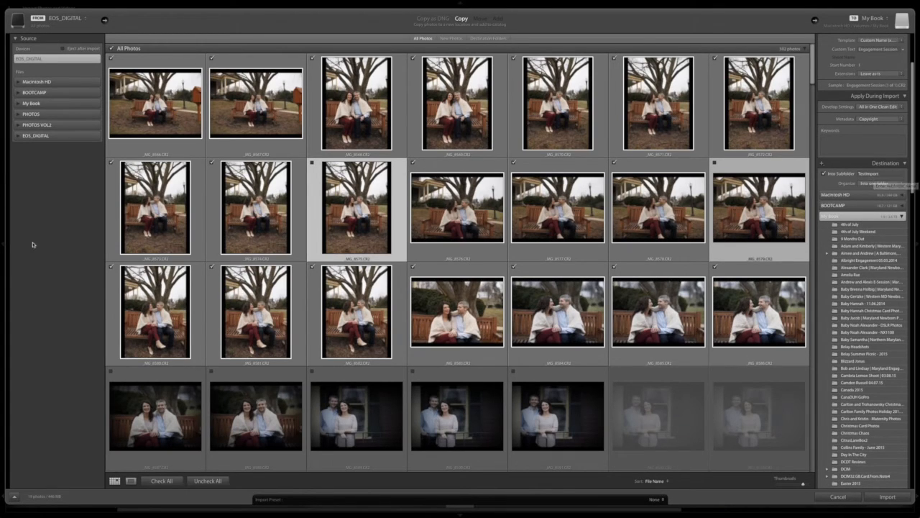
{"action": "left_click", "coordinate": [889, 497]}
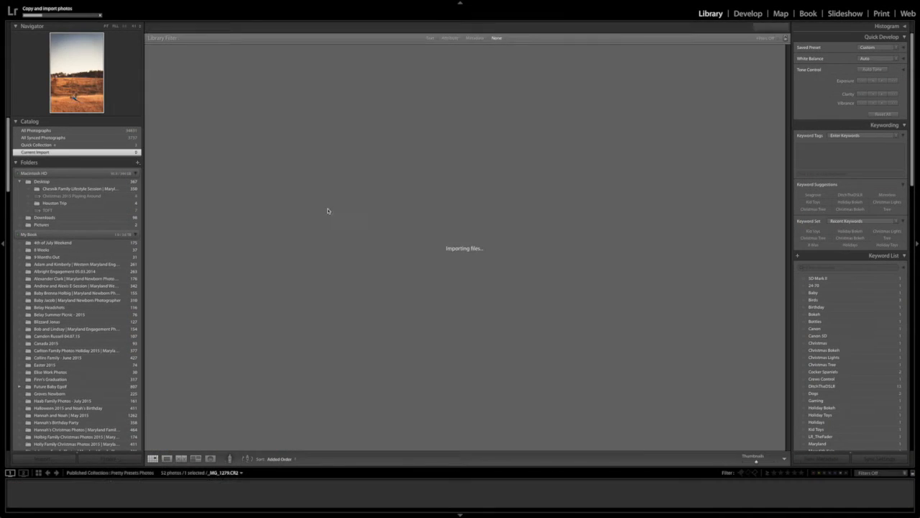
Find the TestImport folder on the My Book drive in the library and show its photos
{"action": "scroll", "coordinate": [76, 154], "scroll_direction": "up", "scroll_amount": 10}
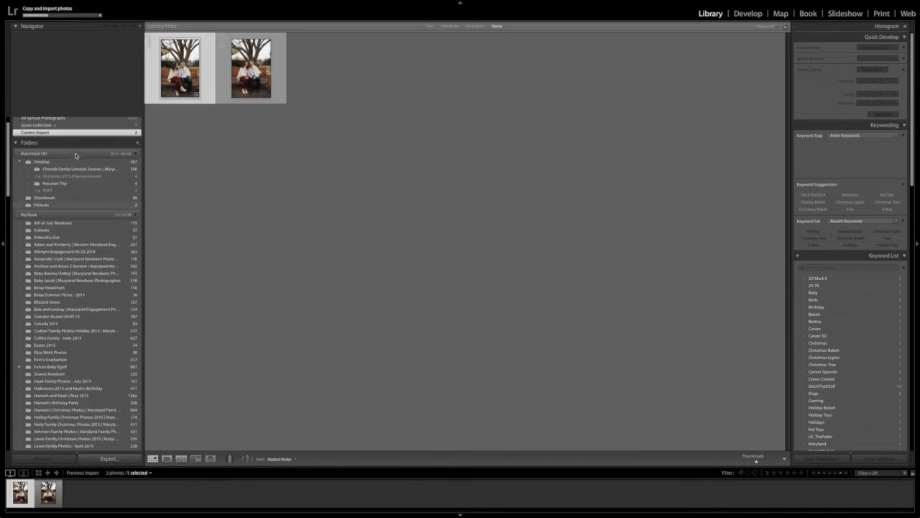
{"action": "scroll", "coordinate": [75, 155], "scroll_direction": "down", "scroll_amount": 1}
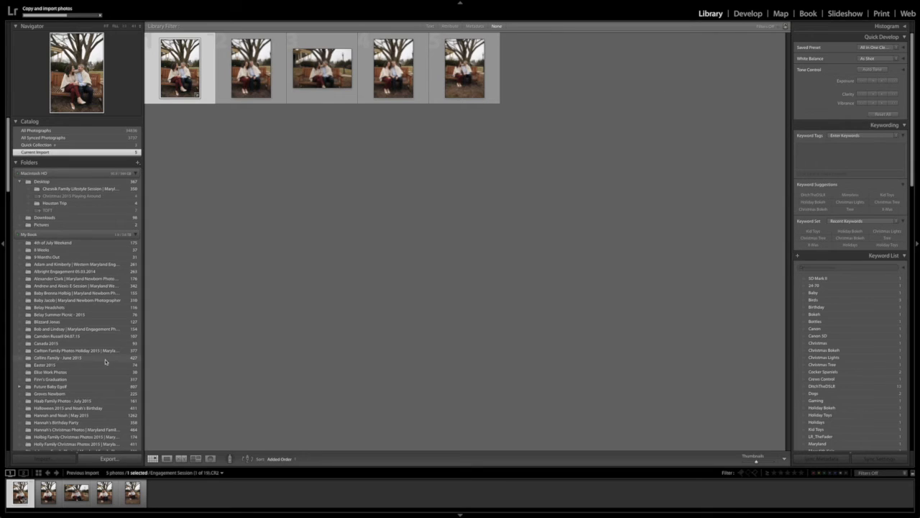
{"action": "scroll", "coordinate": [101, 359], "scroll_direction": "down", "scroll_amount": 10}
{"action": "scroll", "coordinate": [101, 360], "scroll_direction": "down", "scroll_amount": 5}
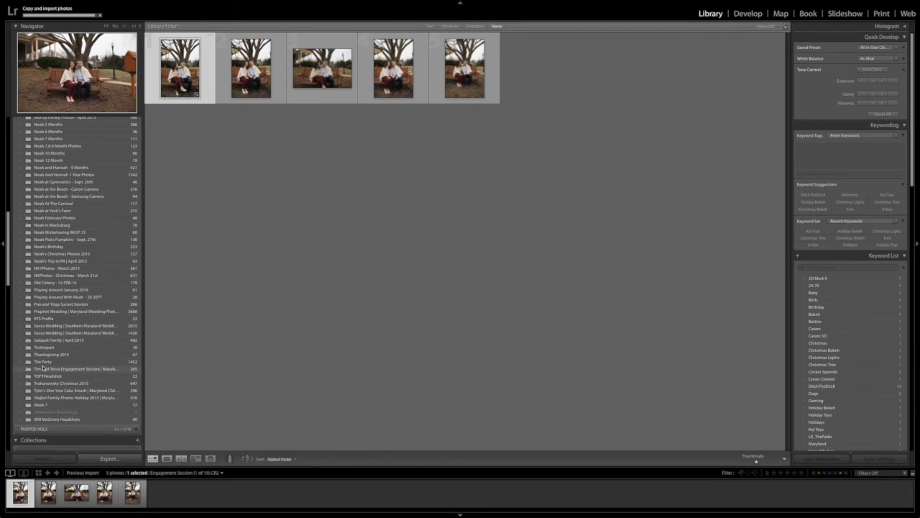
{"action": "scroll", "coordinate": [44, 368], "scroll_direction": "down", "scroll_amount": 1}
{"action": "scroll", "coordinate": [44, 368], "scroll_direction": "up", "scroll_amount": 1}
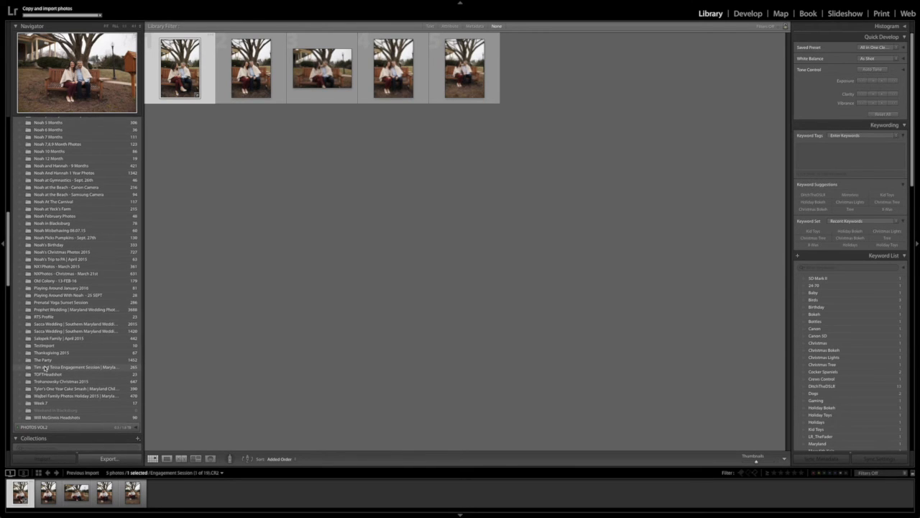
{"action": "left_click", "coordinate": [48, 347]}
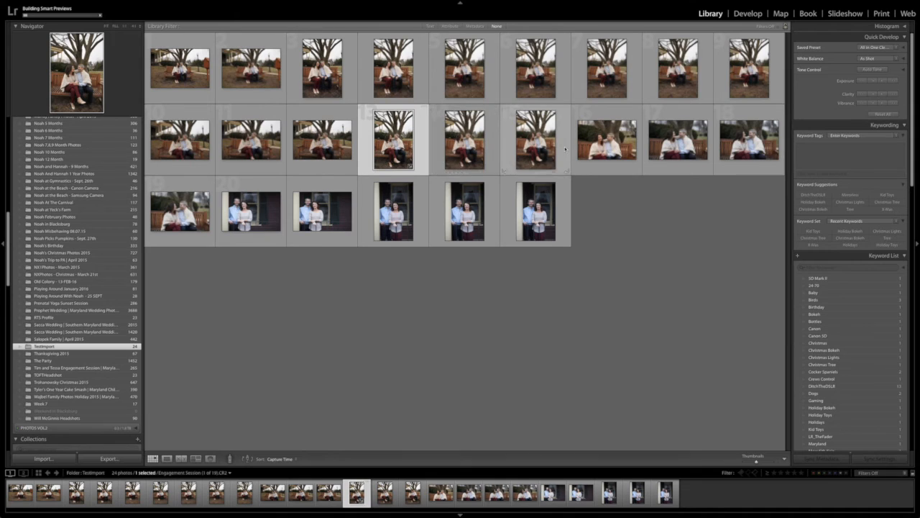
Expand the histogram of the selected photo to show its smart preview status
{"action": "scroll", "coordinate": [870, 81], "scroll_direction": "up", "scroll_amount": 2}
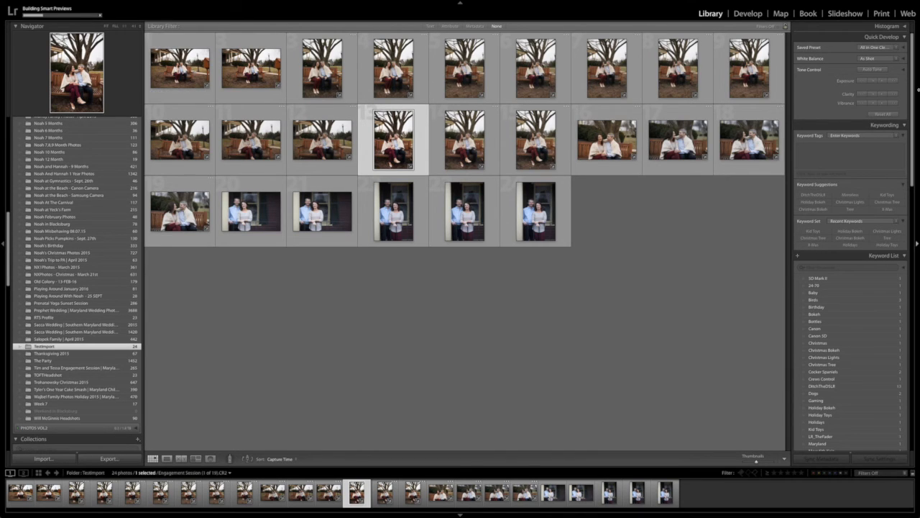
{"action": "left_click", "coordinate": [888, 26]}
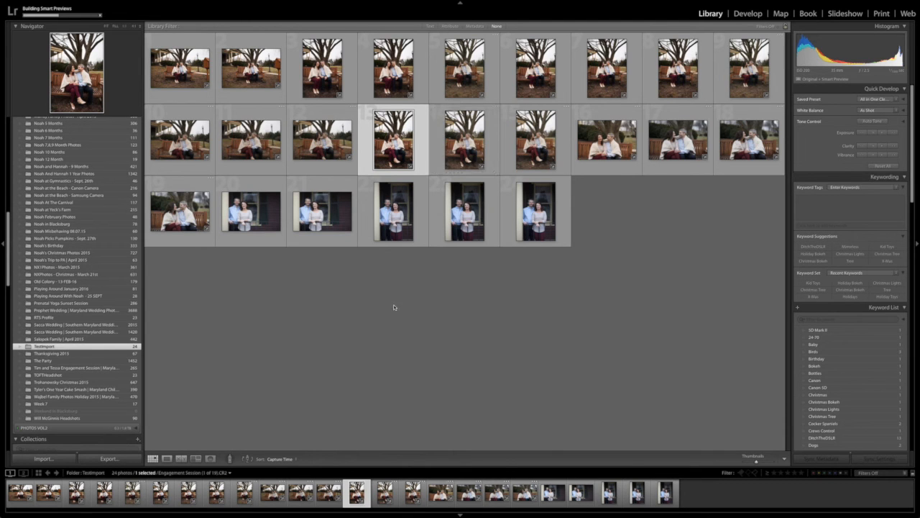
Switch to Finder and open the TestImport folder on the My Book drive
{"action": "key", "text": "ctrl+Up"}
{"action": "left_click", "coordinate": [291, 504]}
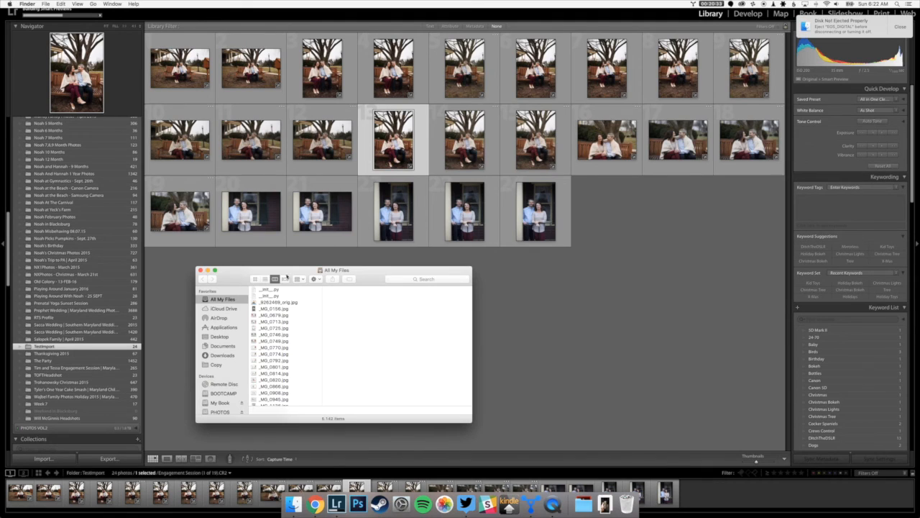
{"action": "left_click_drag", "start_coordinate": [284, 277], "coordinate": [645, 89]}
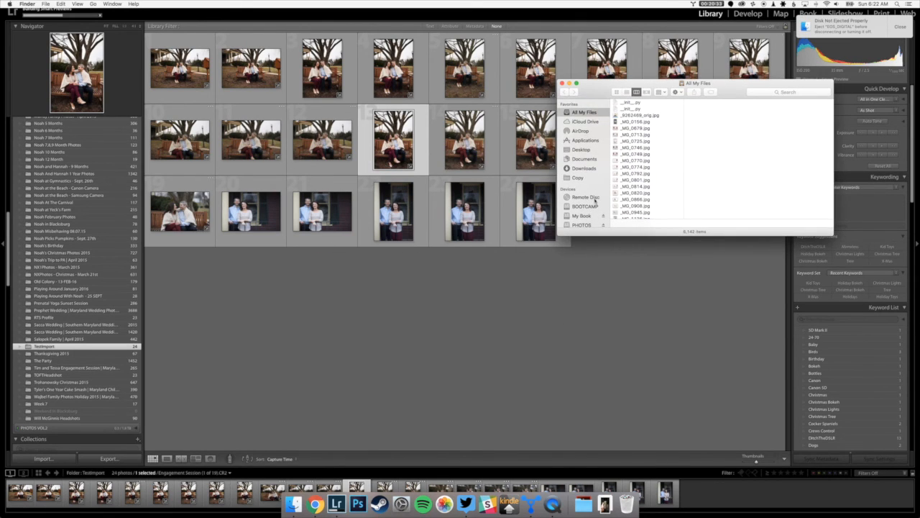
{"action": "scroll", "coordinate": [596, 198], "scroll_direction": "down", "scroll_amount": 3}
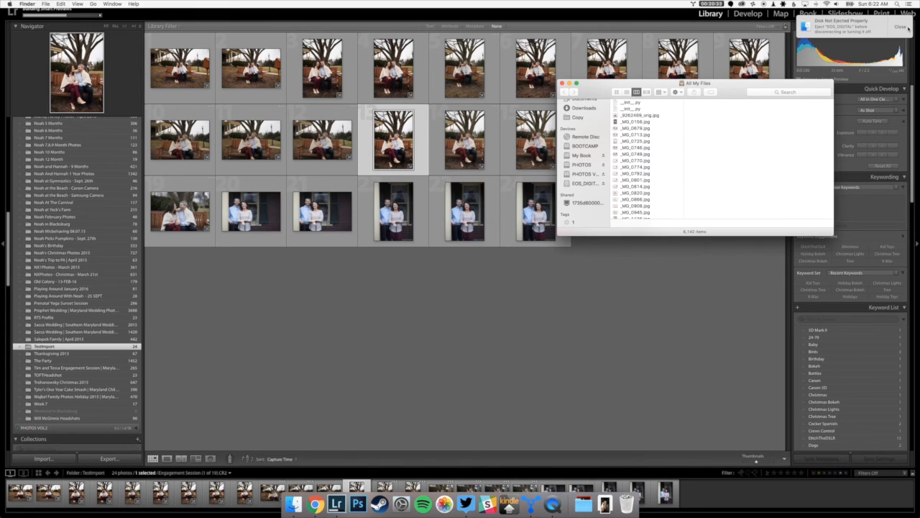
{"action": "scroll", "coordinate": [576, 148], "scroll_direction": "down", "scroll_amount": 1}
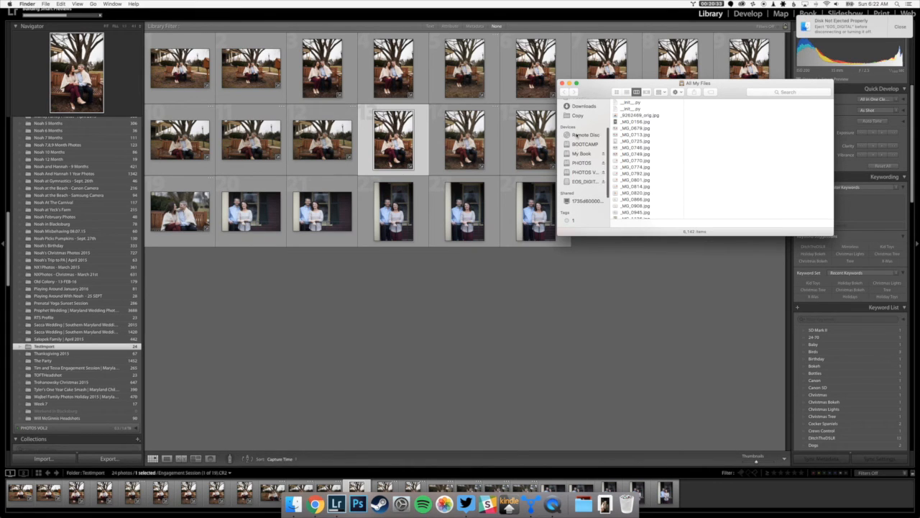
{"action": "left_click", "coordinate": [581, 151]}
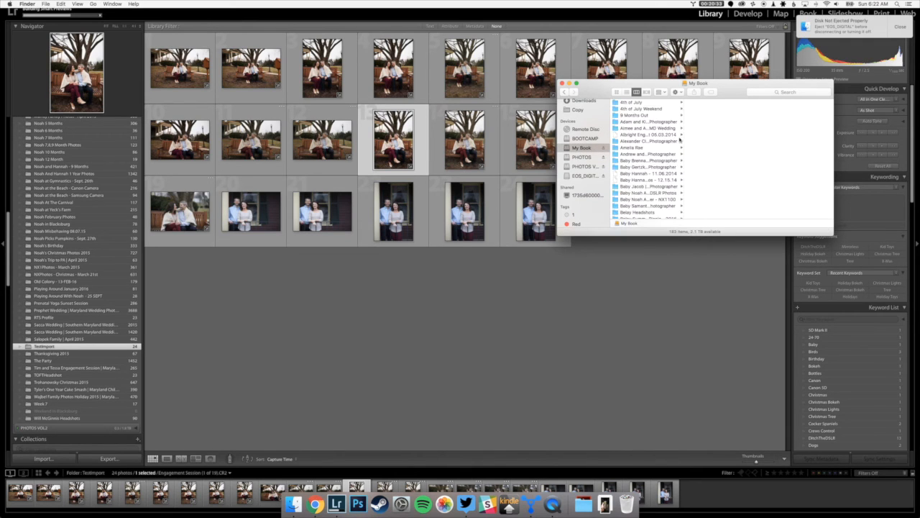
{"action": "scroll", "coordinate": [649, 175], "scroll_direction": "down", "scroll_amount": 10}
{"action": "scroll", "coordinate": [649, 174], "scroll_direction": "down", "scroll_amount": 10}
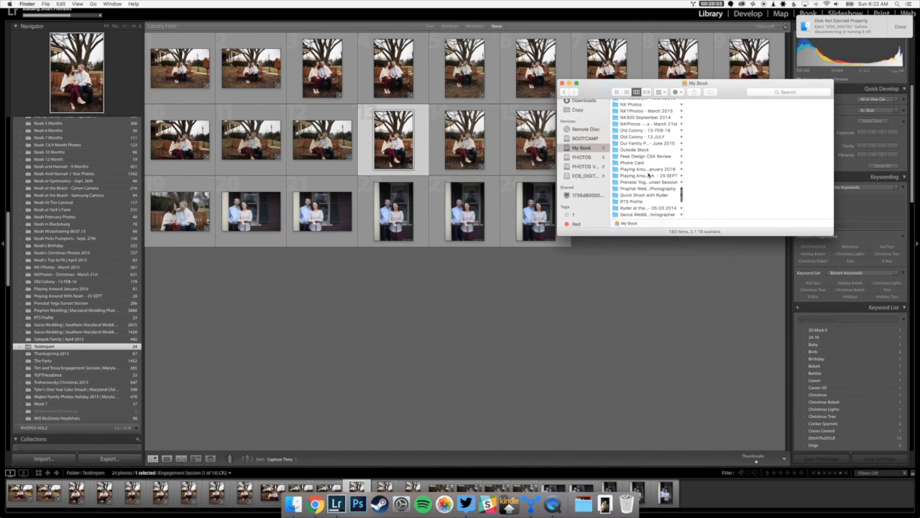
{"action": "scroll", "coordinate": [649, 175], "scroll_direction": "down", "scroll_amount": 8}
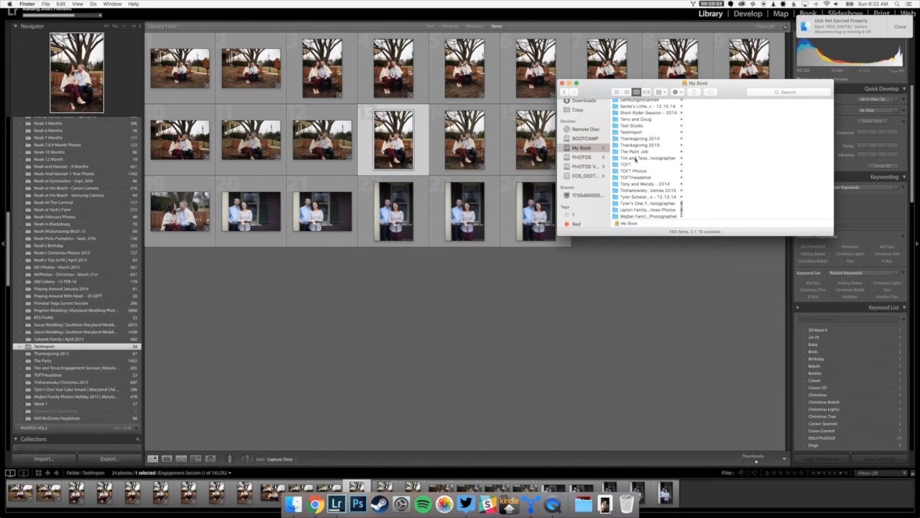
{"action": "left_click", "coordinate": [642, 133]}
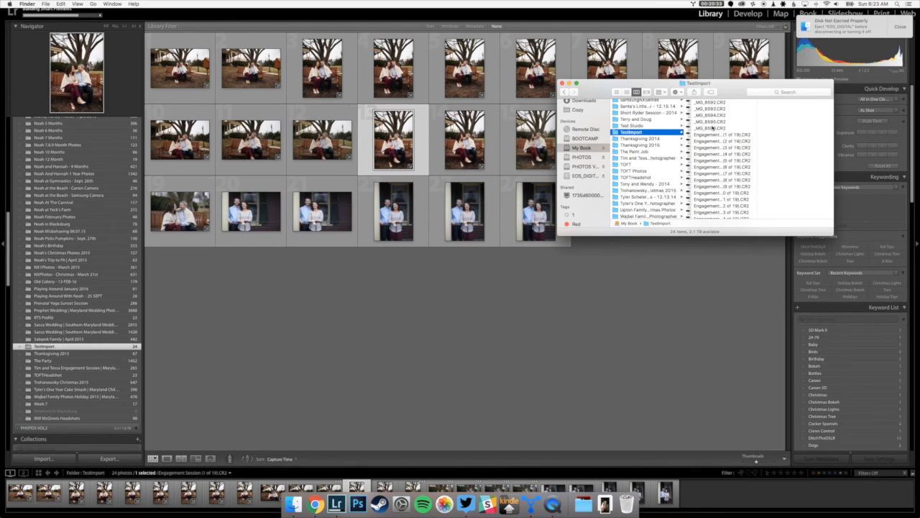
Widen the Finder window, preview the Engagement Session files 1, 10 and 12 of 19, and return to Lightroom
{"action": "left_click", "coordinate": [726, 135]}
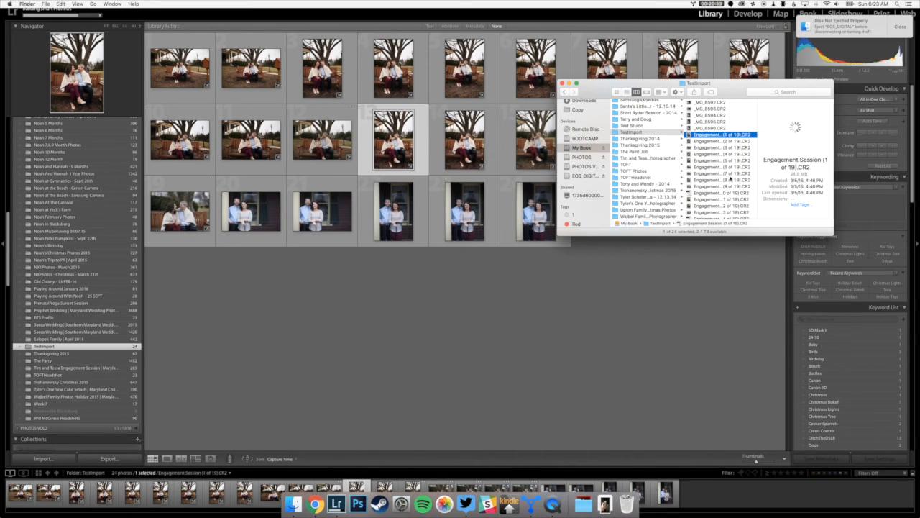
{"action": "left_click_drag", "start_coordinate": [558, 167], "coordinate": [436, 166]}
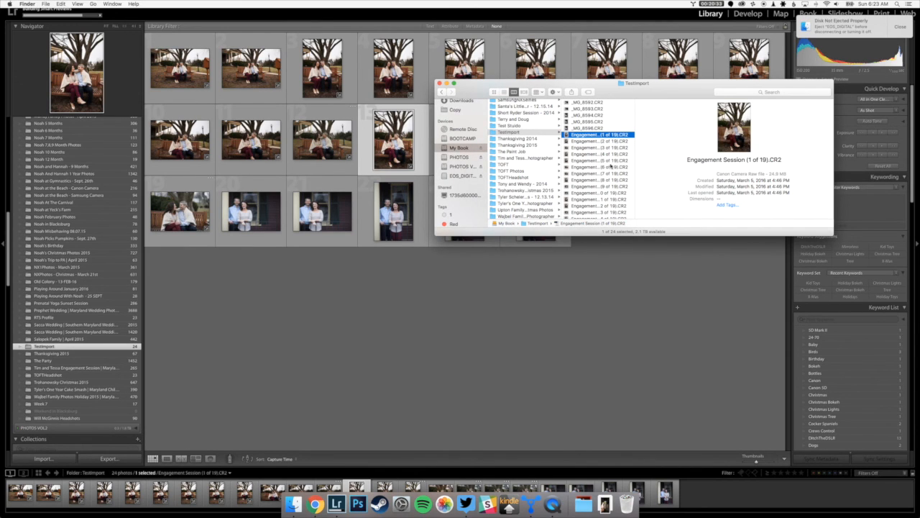
{"action": "scroll", "coordinate": [610, 167], "scroll_direction": "down", "scroll_amount": 3}
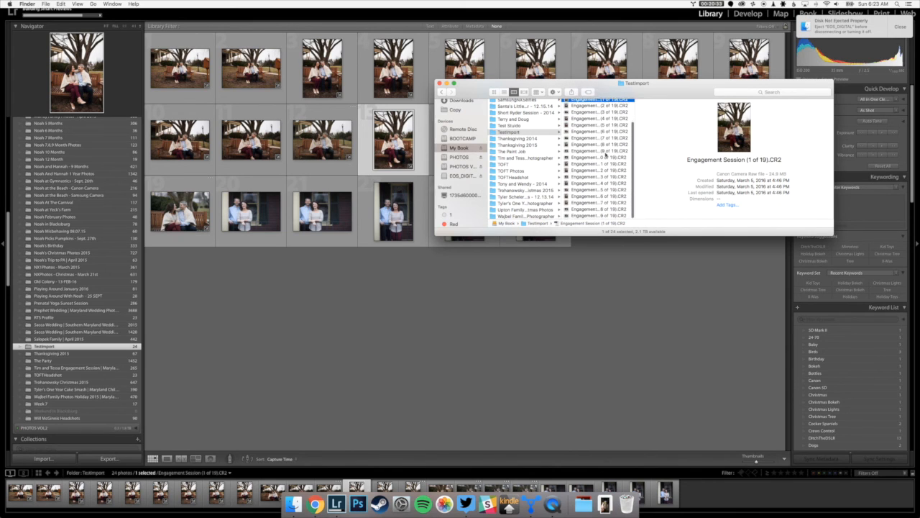
{"action": "left_click", "coordinate": [609, 158]}
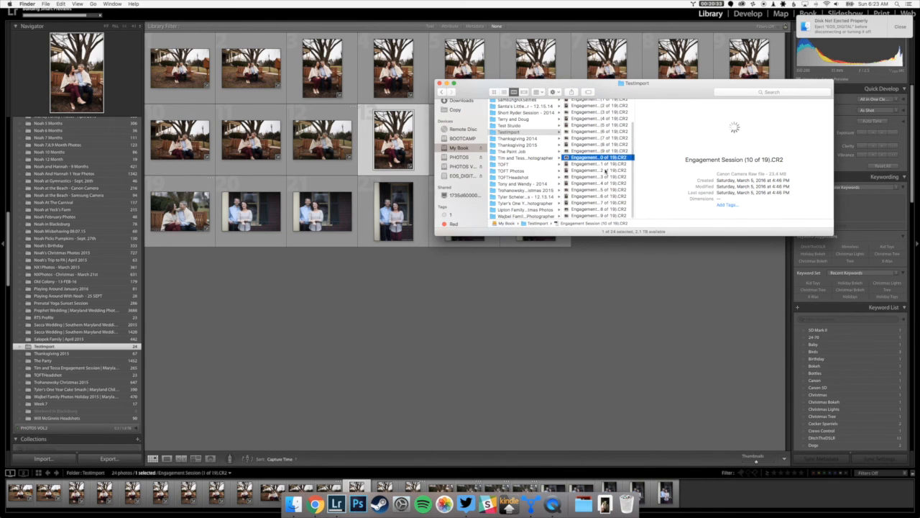
{"action": "left_click", "coordinate": [606, 170]}
{"action": "left_click_drag", "start_coordinate": [656, 83], "coordinate": [550, 189]}
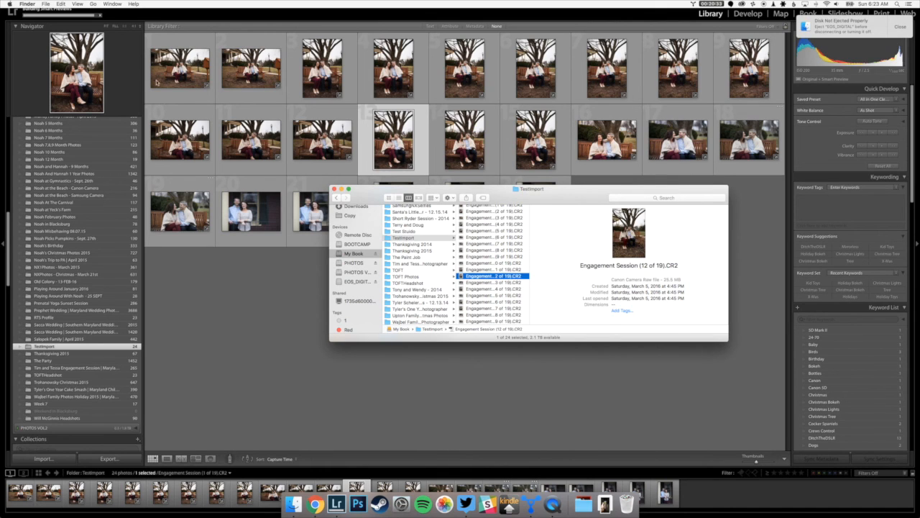
{"action": "left_click", "coordinate": [196, 318]}
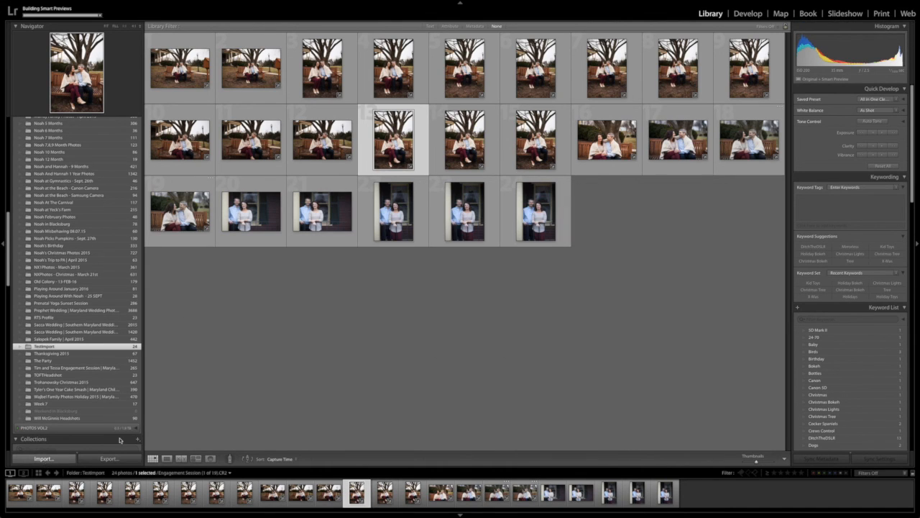
Start a new import and choose the TestImport folder on My Book as the source
{"action": "key", "text": "super+shift+i"}
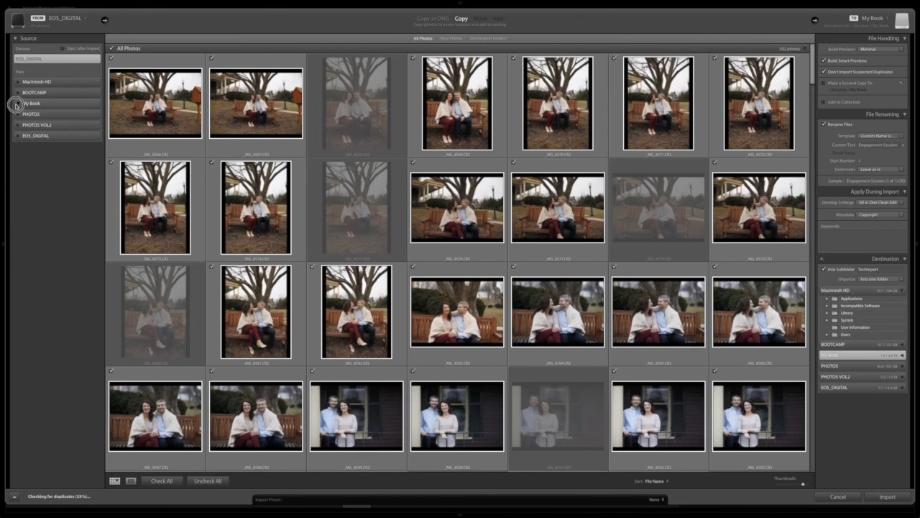
{"action": "left_click", "coordinate": [18, 103]}
{"action": "left_click", "coordinate": [17, 105]}
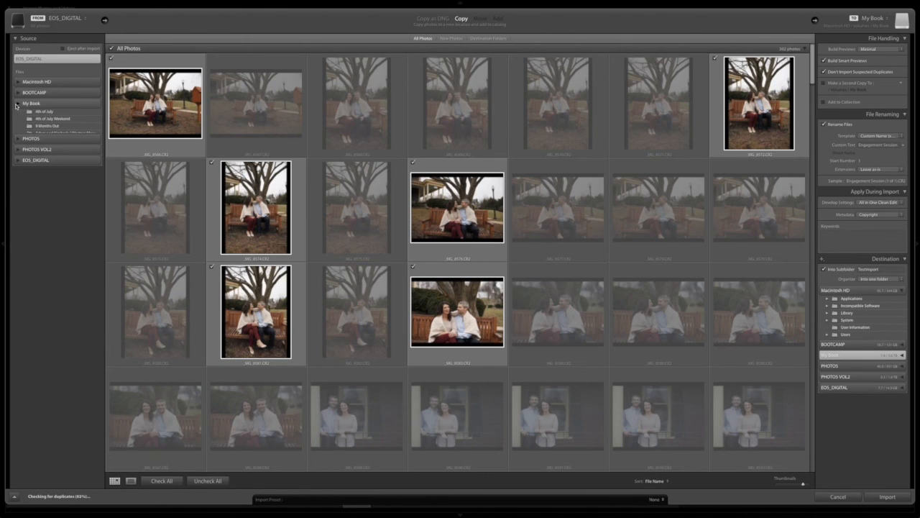
{"action": "left_click", "coordinate": [17, 105]}
{"action": "scroll", "coordinate": [40, 133], "scroll_direction": "down", "scroll_amount": 10}
{"action": "scroll", "coordinate": [40, 133], "scroll_direction": "down", "scroll_amount": 8}
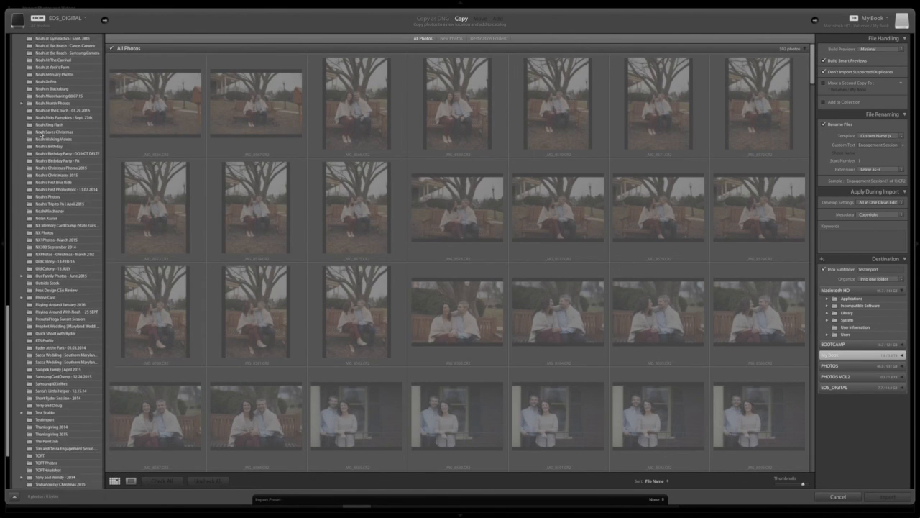
{"action": "left_click", "coordinate": [54, 372]}
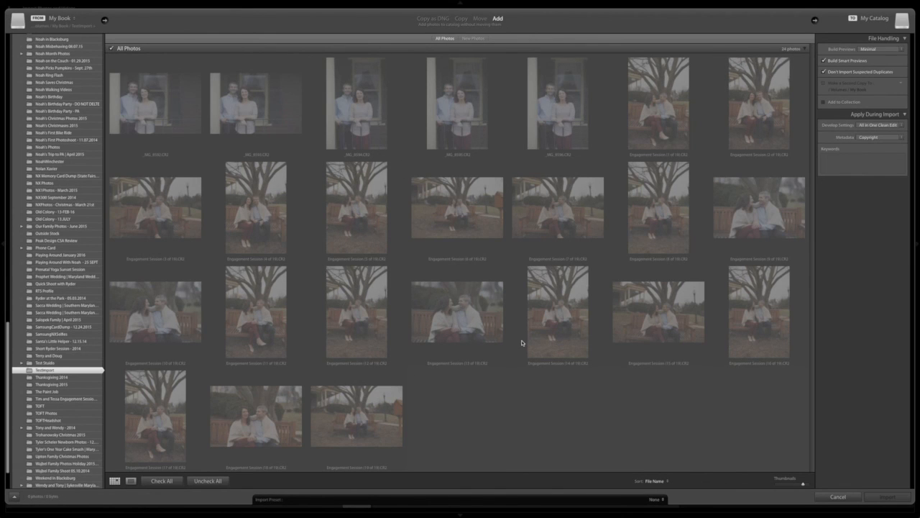
Turn the exclusion of suspected duplicates off and back on, and cancel the import
{"action": "left_click", "coordinate": [862, 72]}
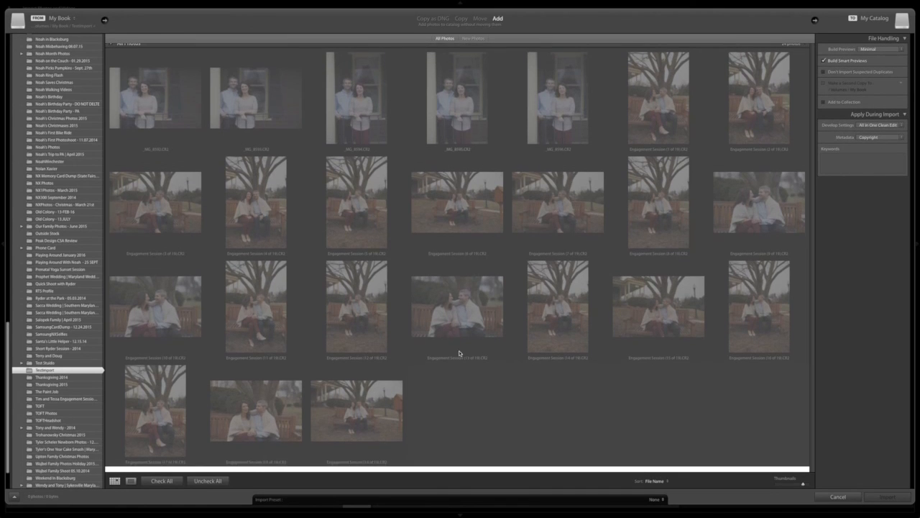
{"action": "left_click", "coordinate": [866, 71]}
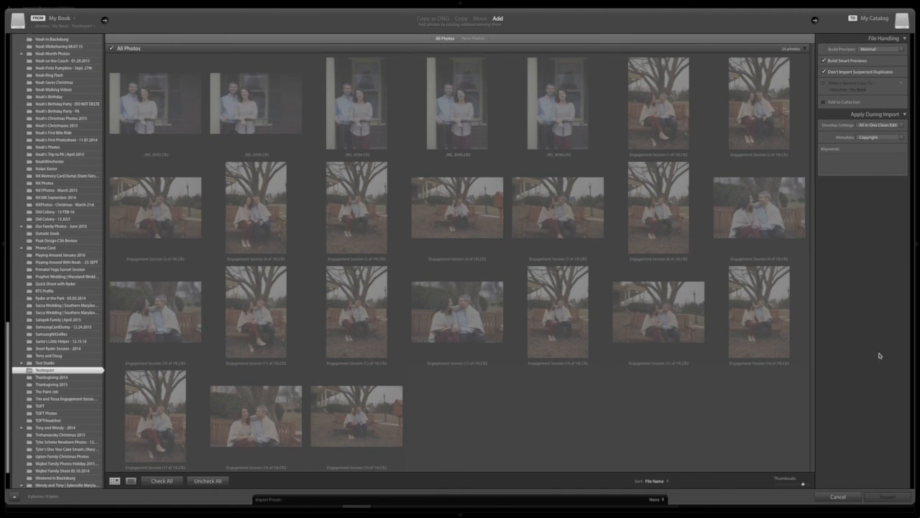
{"action": "left_click", "coordinate": [828, 499]}
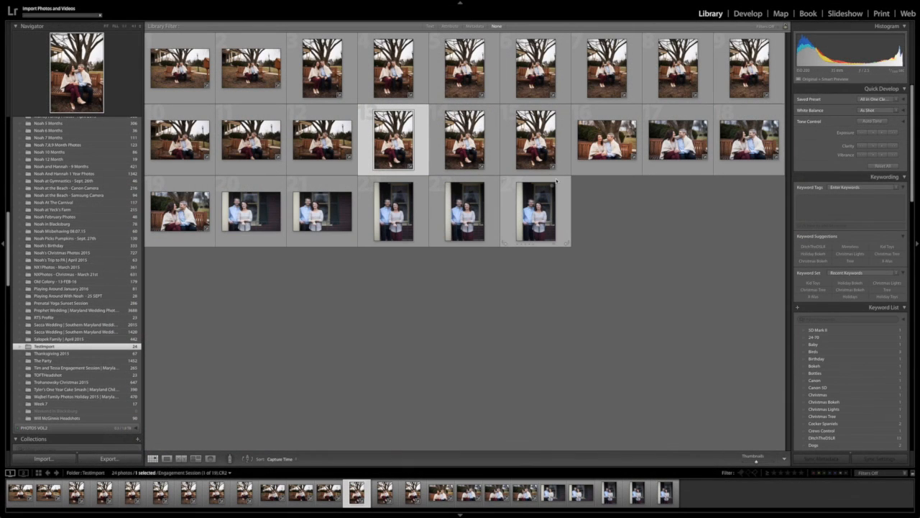